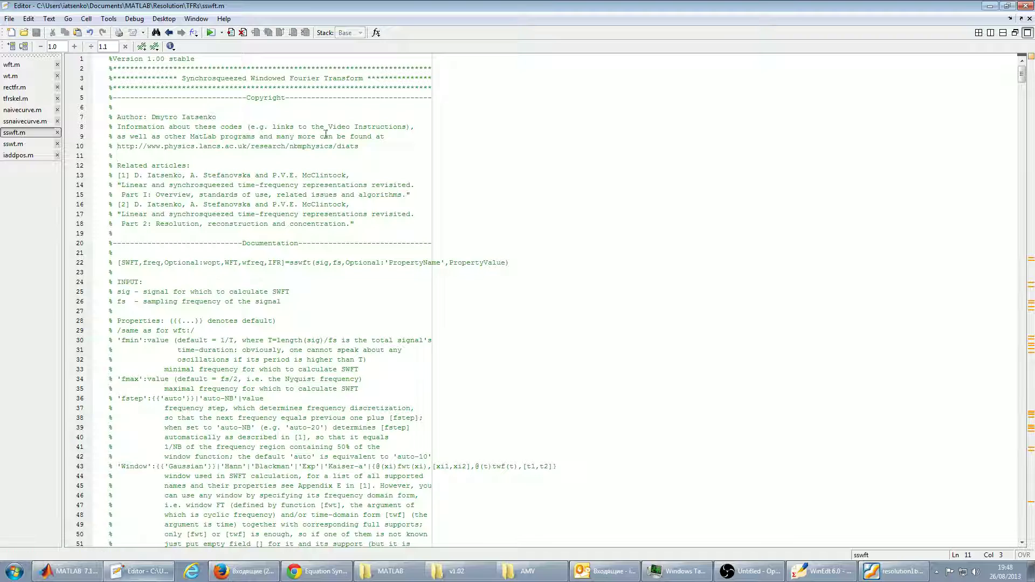
# Read through the documentation header of sswt.m in the Editor
pyautogui.click(13, 143)
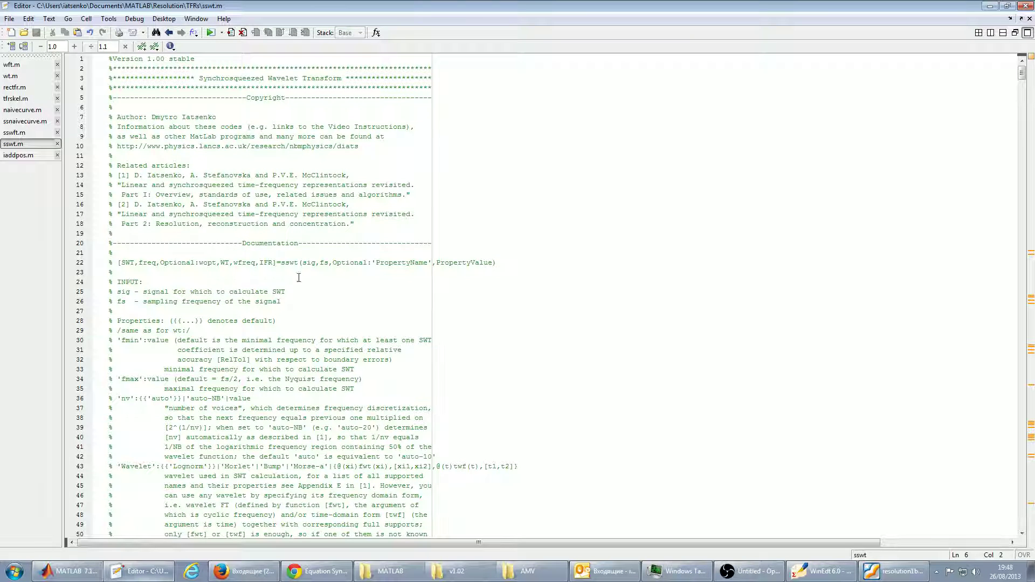
pyautogui.moveTo(175, 339); pyautogui.dragTo(275, 340)
pyautogui.click(217, 350)
pyautogui.scroll(-8, 151, 394)
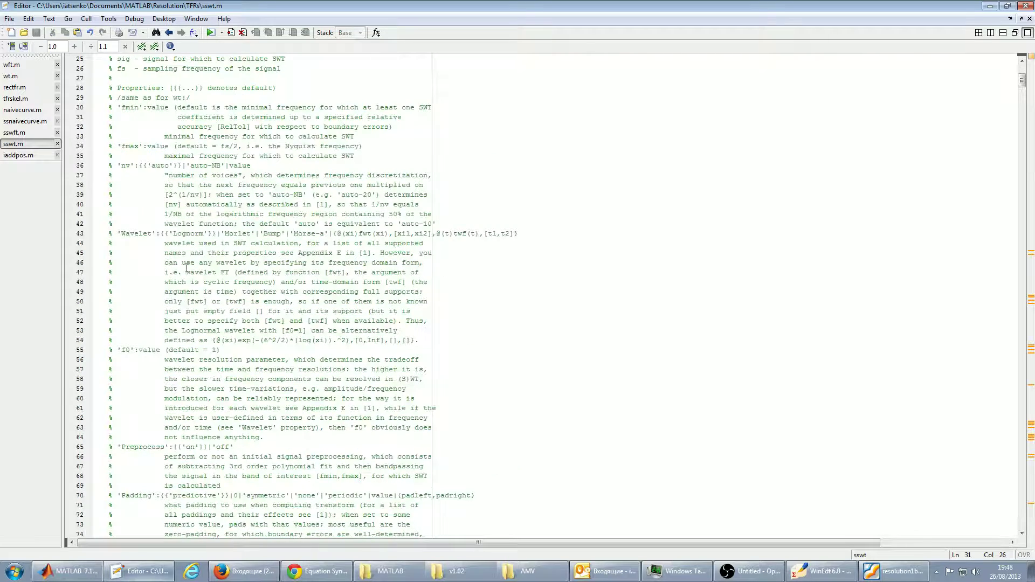
pyautogui.scroll(8, 221, 224)
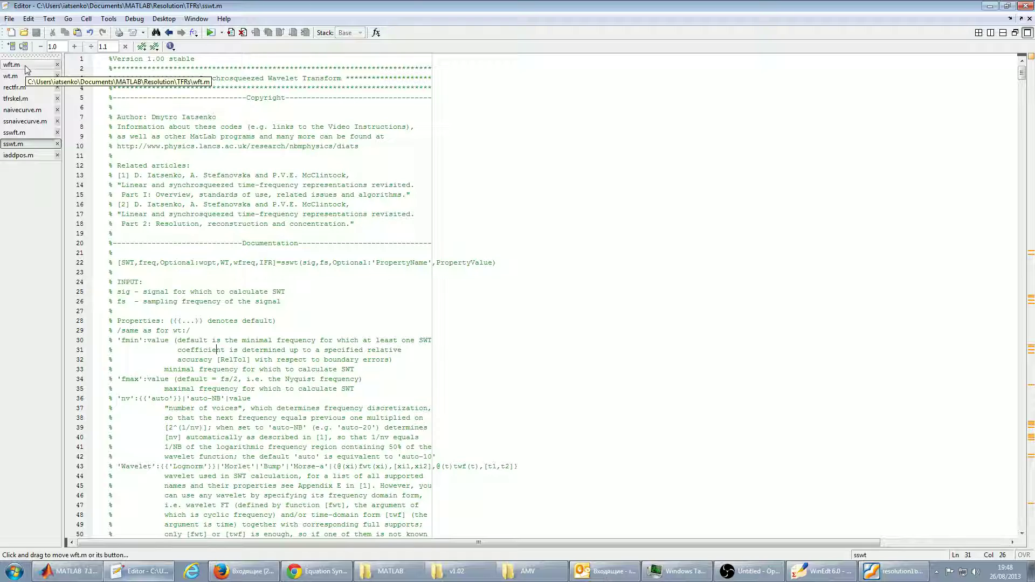
# Look over the wft.m and wt.m headers, then come back to the synchrosqueezed file
pyautogui.click(25, 69)
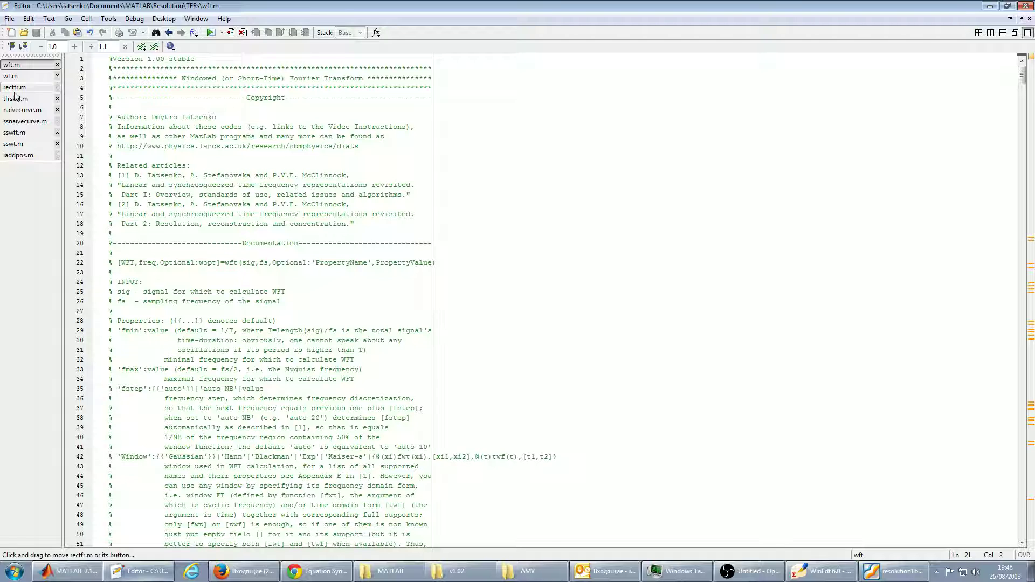
pyautogui.click(25, 78)
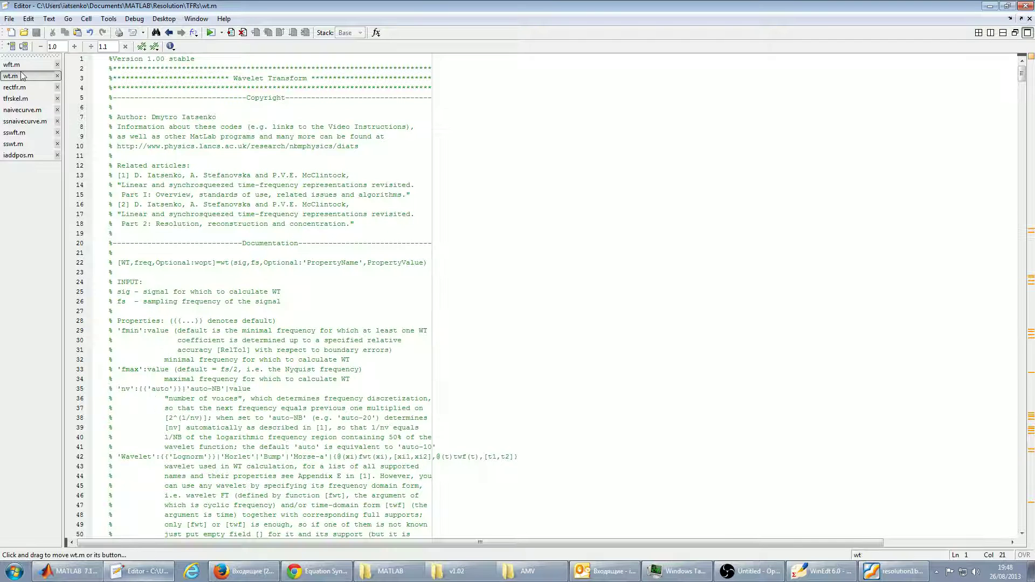
pyautogui.click(26, 137)
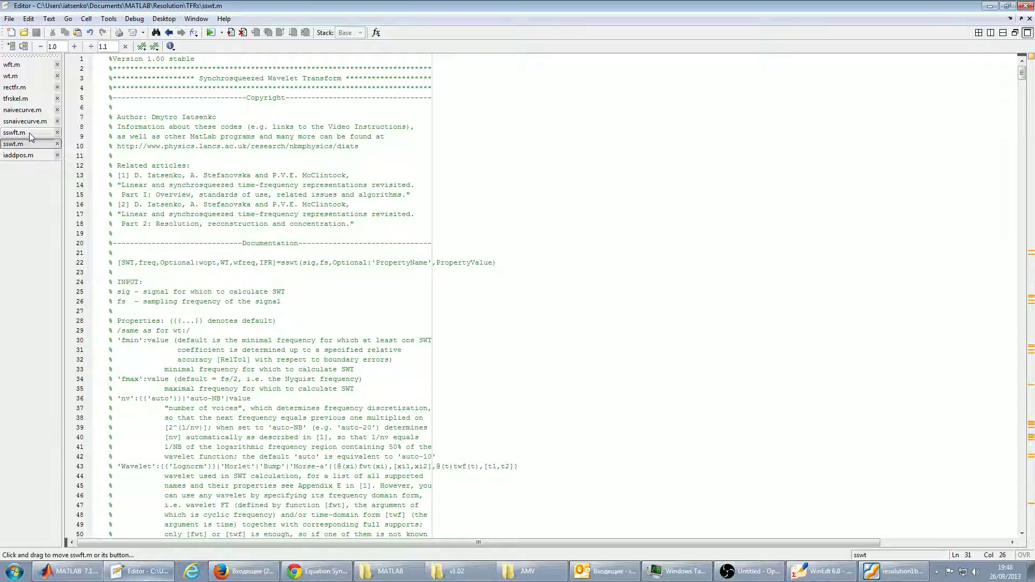
# Read the CutFreq and Threshold options in sswft.m, glancing at wft.m and sswt.m
pyautogui.scroll(-16, 186, 380)
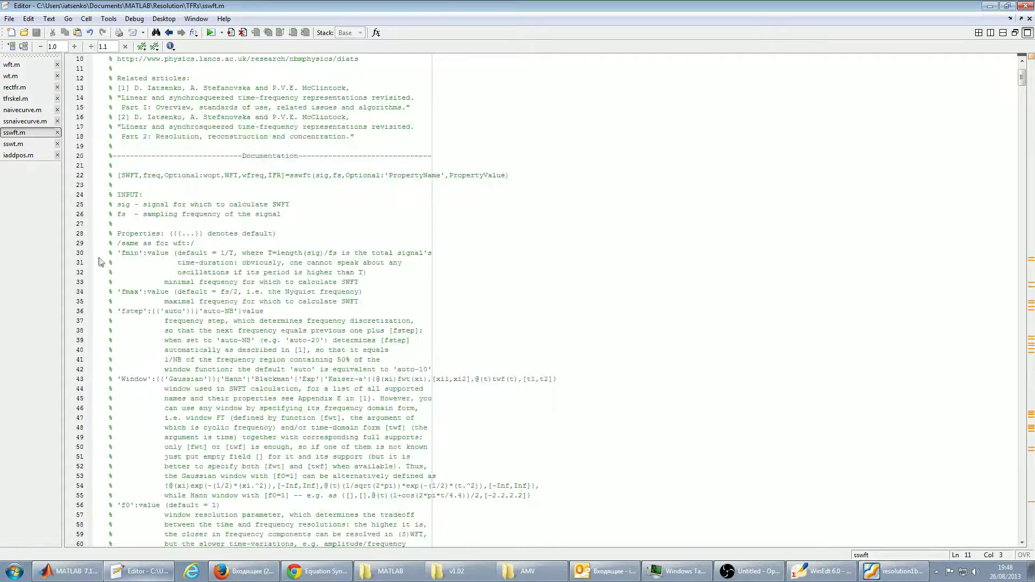
pyautogui.scroll(10, 284, 483)
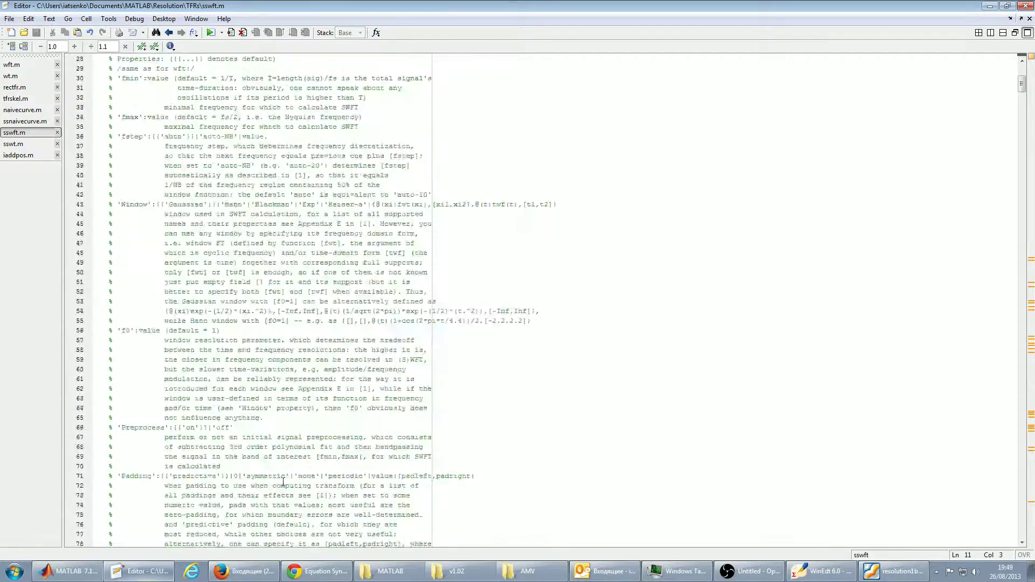
pyautogui.scroll(-20, 284, 481)
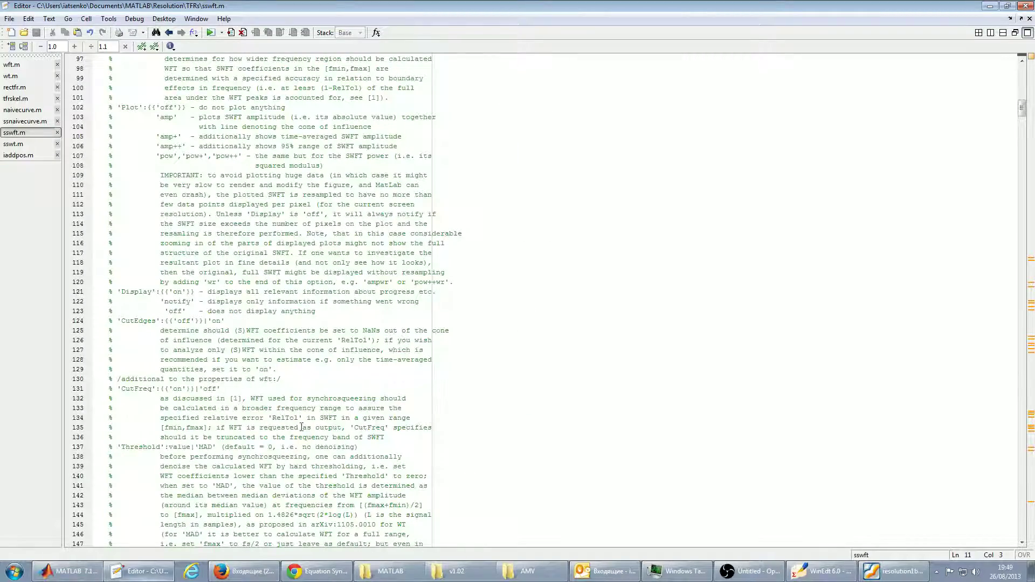
pyautogui.scroll(20, 237, 431)
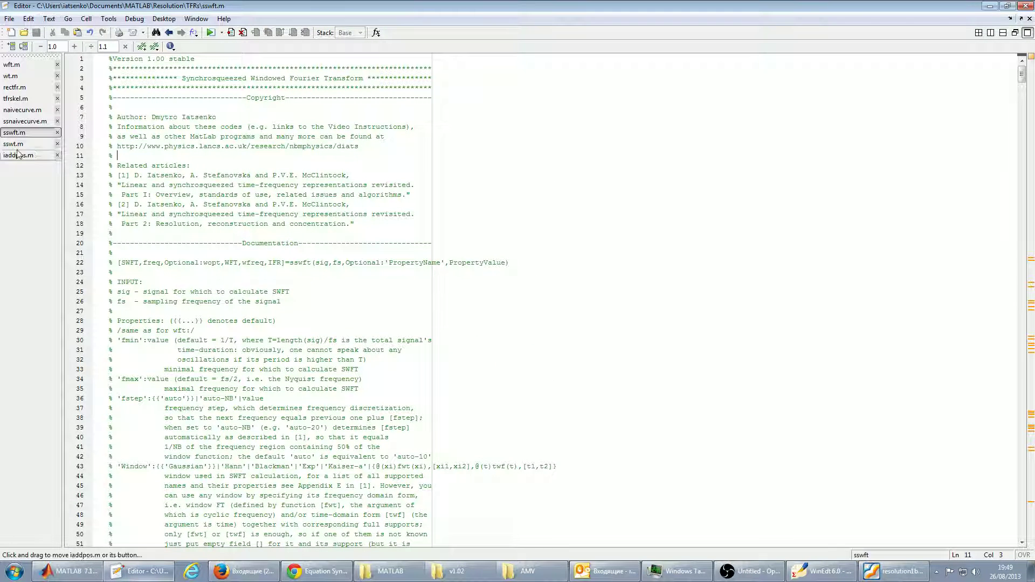
pyautogui.click(12, 65)
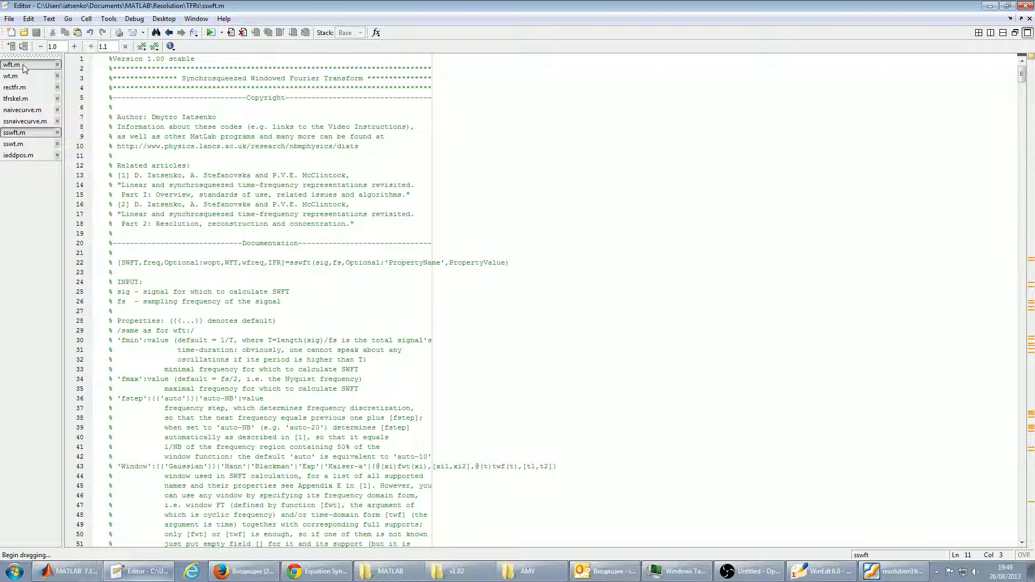
pyautogui.click(13, 144)
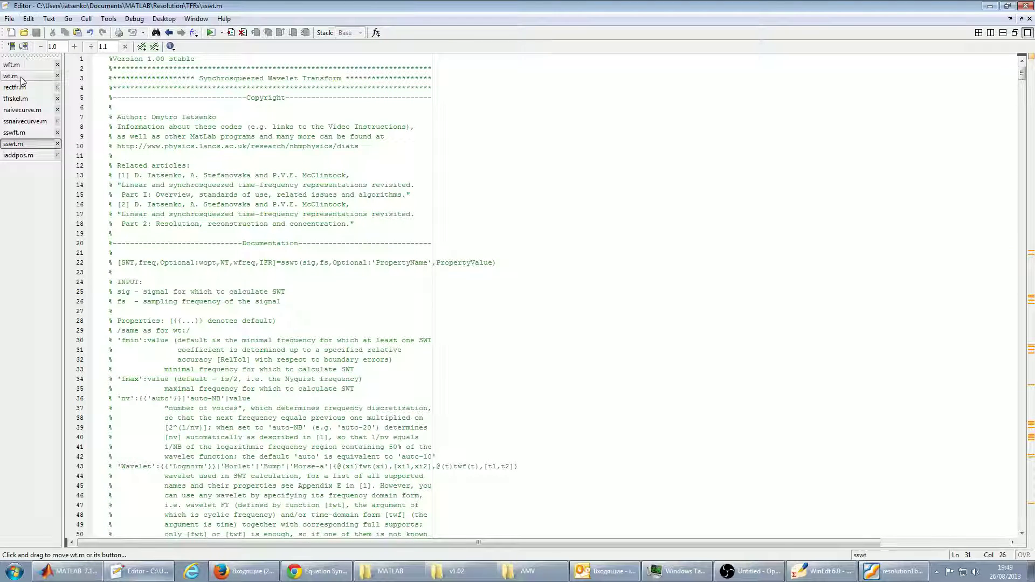
pyautogui.click(14, 132)
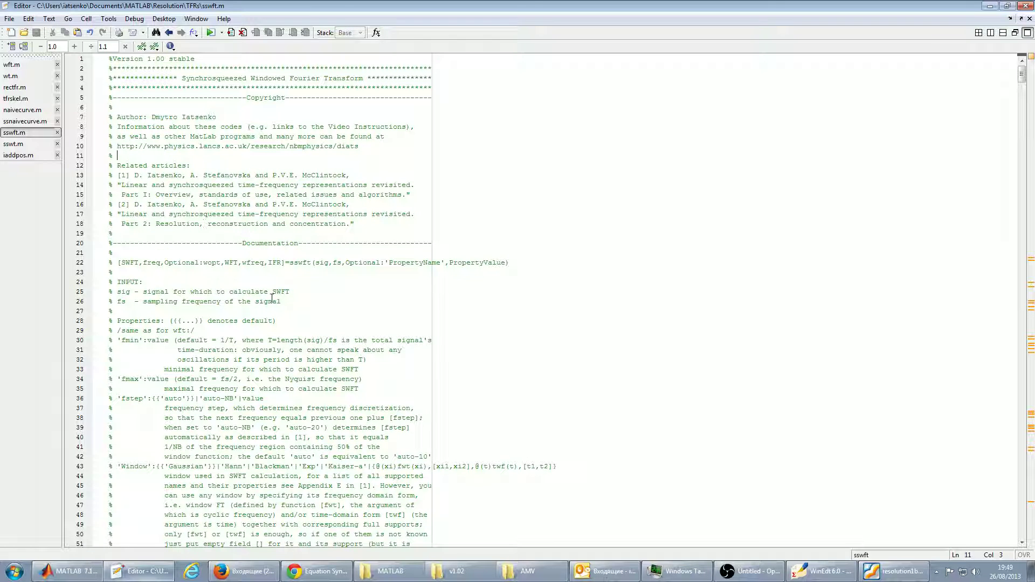
# Bring up the MATLAB Command Window and recall the earlier fs, T and t definitions
pyautogui.click(75, 573)
pyautogui.write('fs')
pyautogui.press('Up')
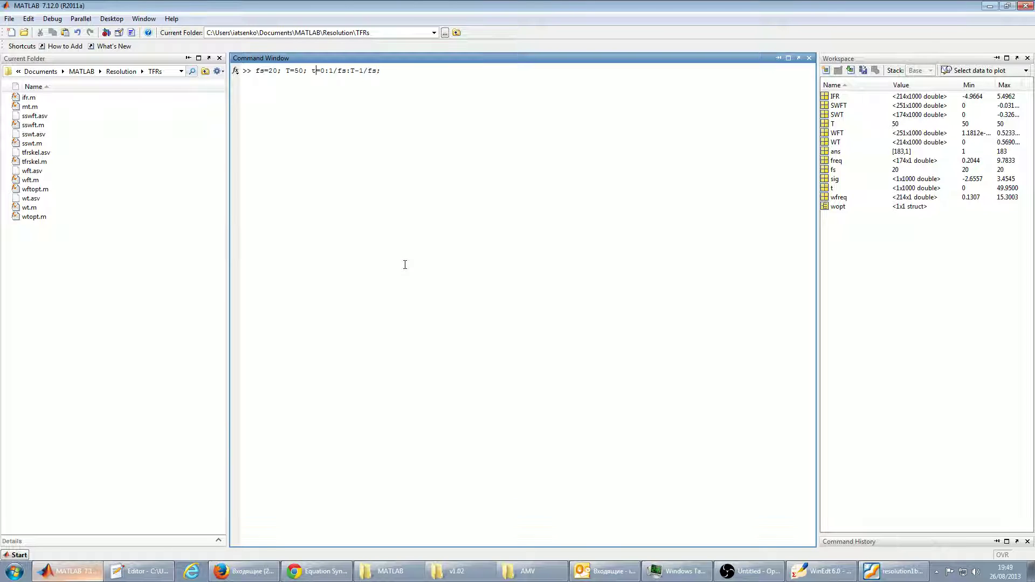
# Run fs=20; T=50; t=0:1/fs:T-1/fs; to set up the time axis
pyautogui.click(261, 70)
pyautogui.doubleClick(261, 71)
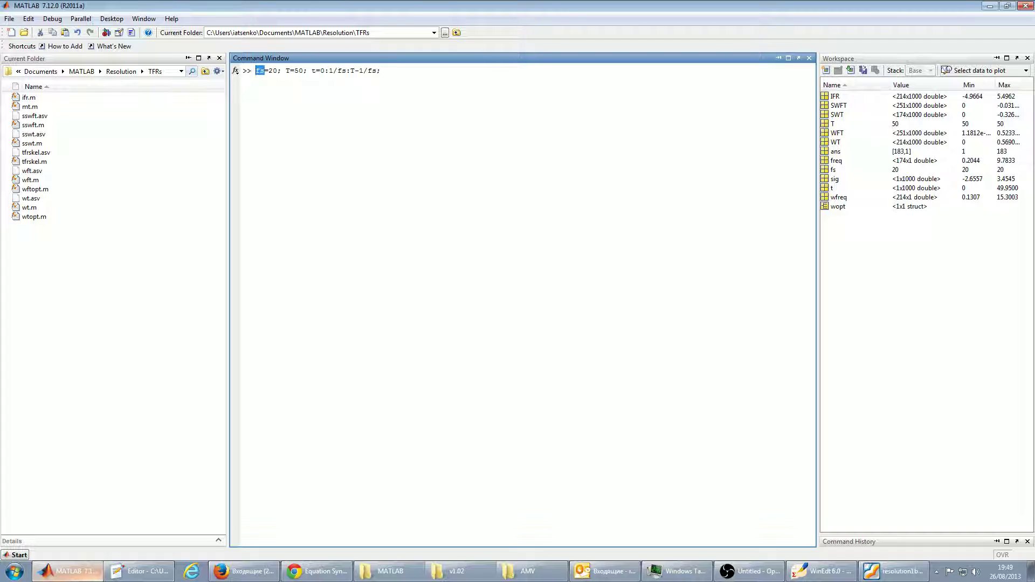
pyautogui.doubleClick(288, 71)
pyautogui.press('Return')
# Define sig as three cosines (1 Hz, 1.5 Hz, modulated 3 Hz) without noise, then recall the wft command
pyautogui.write('sig=cos(2*pi*t)+cos(2*pi*1.5*t)+cos(2*pi*3*t+0.75*sin(2*pi*t/5))+0.25*randn(size(t));')
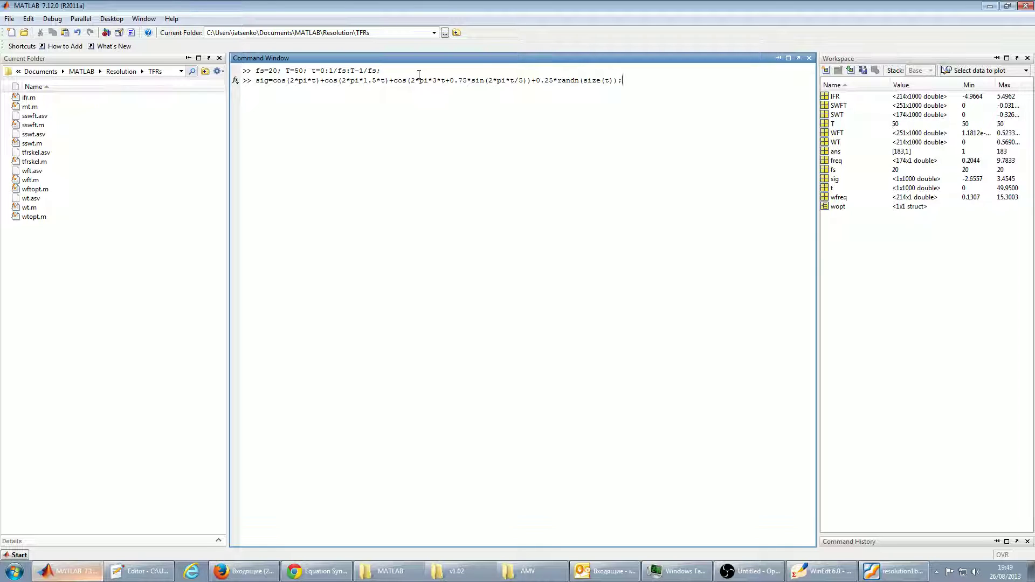
pyautogui.moveTo(320, 81); pyautogui.dragTo(274, 82)
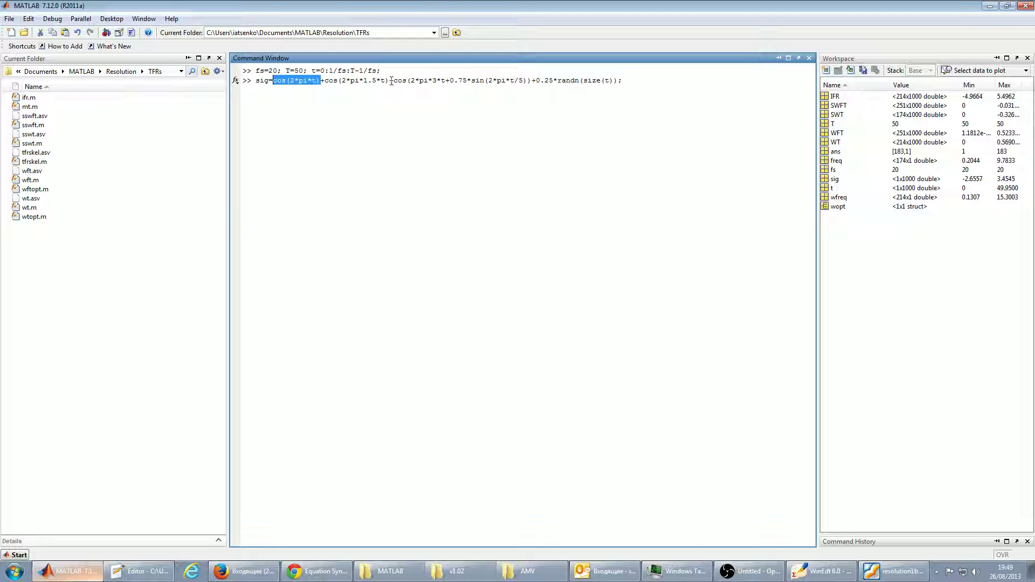
pyautogui.moveTo(390, 81); pyautogui.dragTo(324, 82)
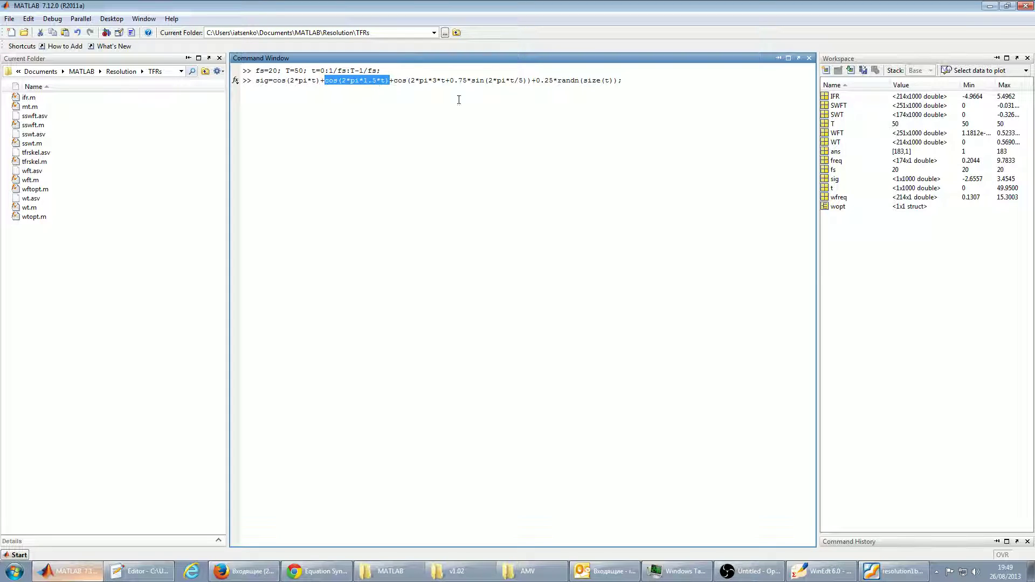
pyautogui.moveTo(393, 81); pyautogui.dragTo(528, 81)
pyautogui.click(588, 80)
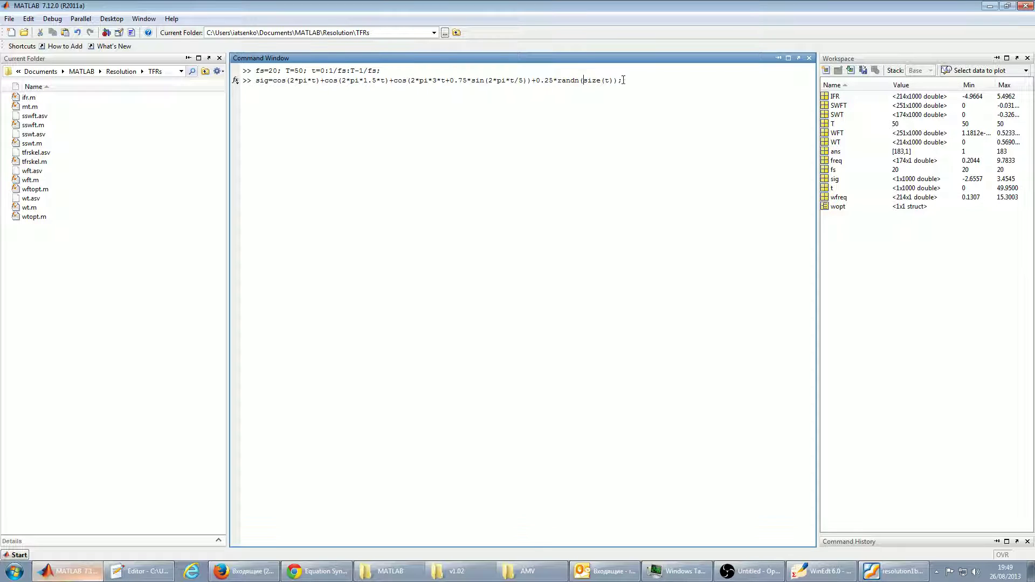
pyautogui.moveTo(620, 80); pyautogui.dragTo(531, 81)
pyautogui.write(';')
pyautogui.press('Return')
pyautogui.write('[WFT')
pyautogui.press('Up')
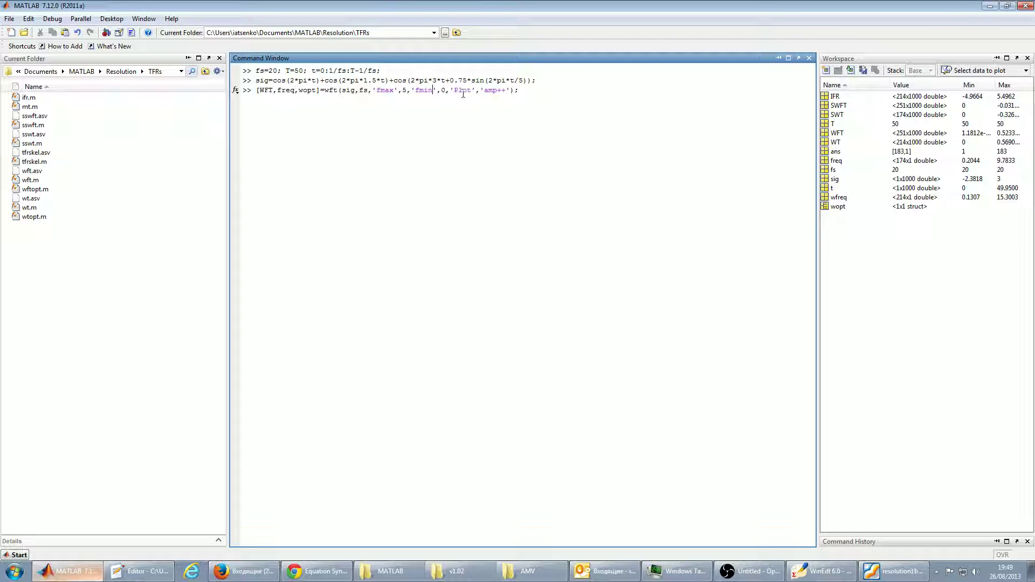
# Plot the WFT with wft, then run the same call as [SWFT,...]=sswft for the SWFT
pyautogui.press('Return')
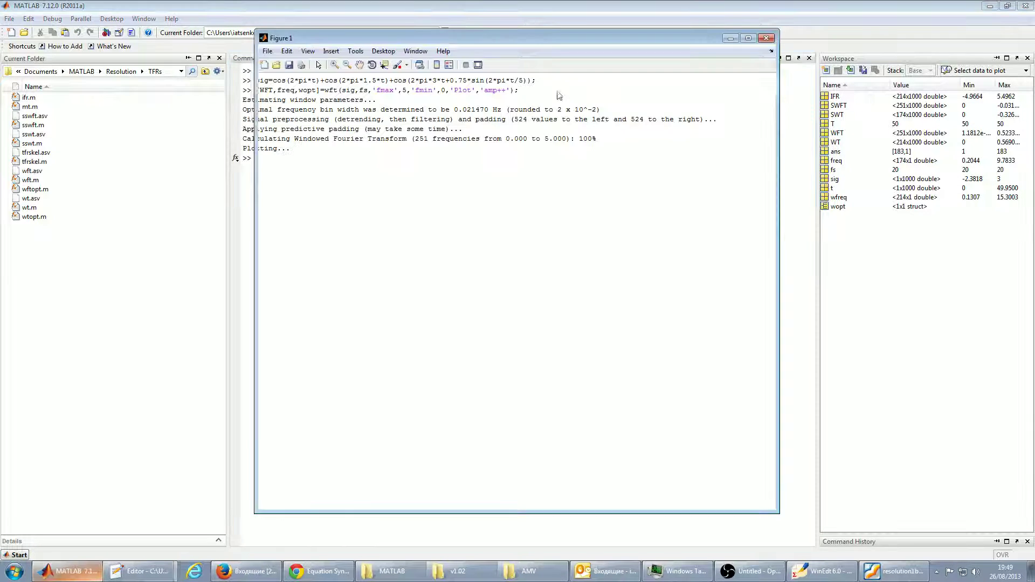
pyautogui.click(242, 214)
pyautogui.press('Up')
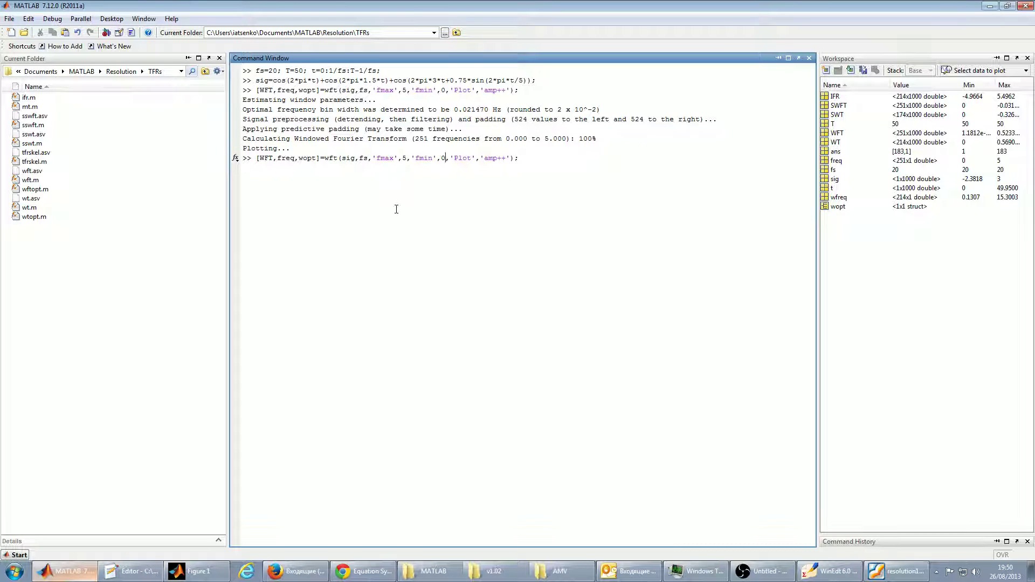
pyautogui.press('Left')
pyautogui.press('Left')
pyautogui.press('Left')
pyautogui.press('Left')
pyautogui.press('Left')
pyautogui.press('Left')
pyautogui.press('Left')
pyautogui.press('Left')
pyautogui.press('Left')
pyautogui.press('Left')
pyautogui.press('Left')
pyautogui.press('Left')
pyautogui.press('Left')
pyautogui.press('Left')
pyautogui.write('ss')
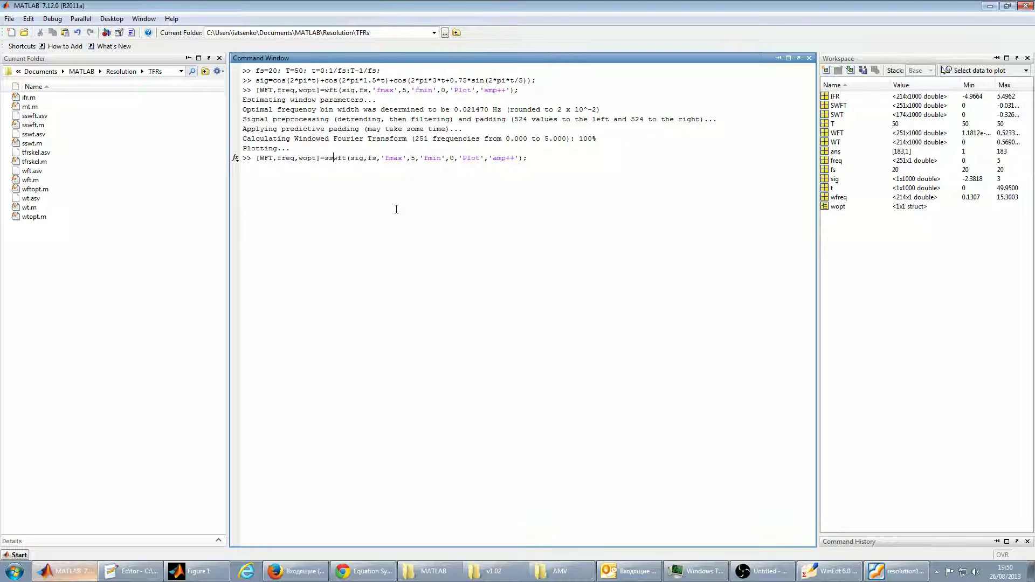
pyautogui.click(259, 158)
pyautogui.write('S')
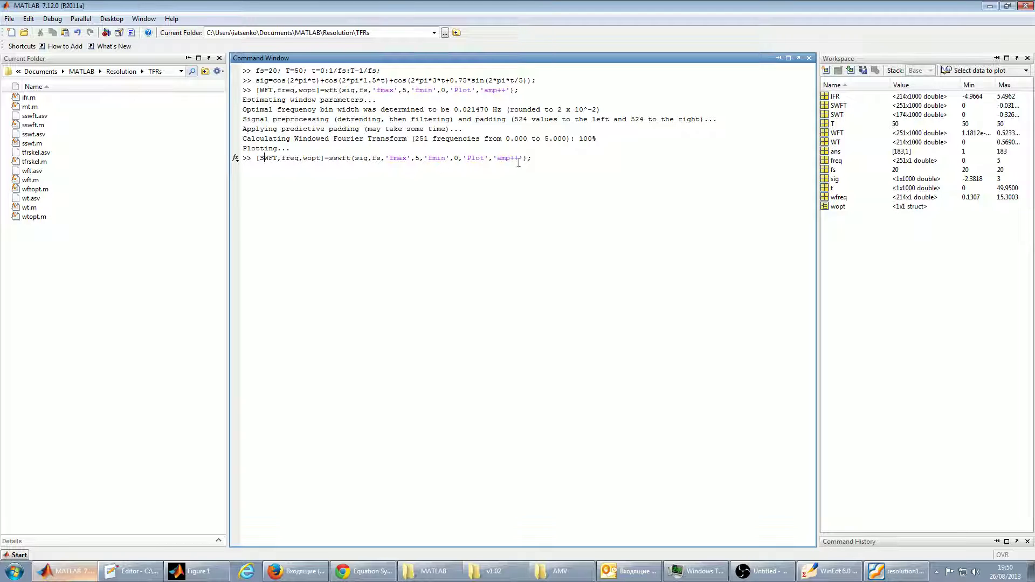
pyautogui.press('Return')
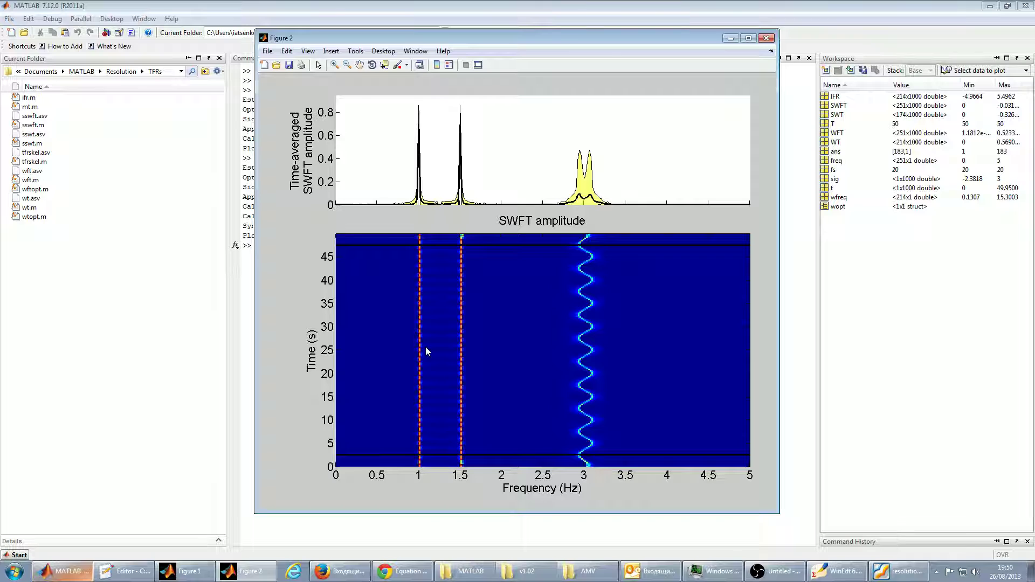
# Compare Figure 1 (WFT) with Figure 2 (SWFT), then return to the Command Window
pyautogui.click(186, 571)
pyautogui.click(238, 574)
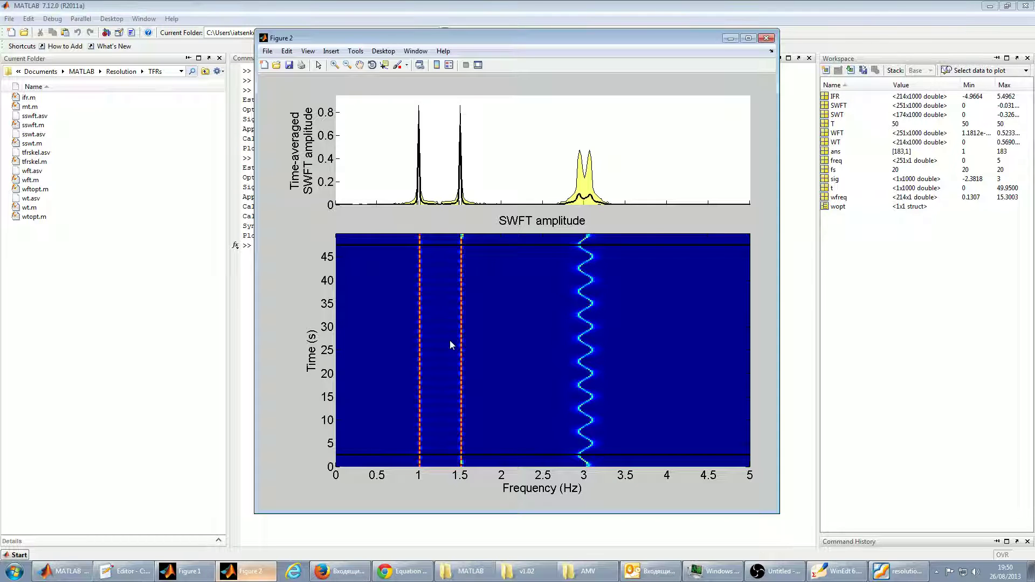
pyautogui.click(245, 274)
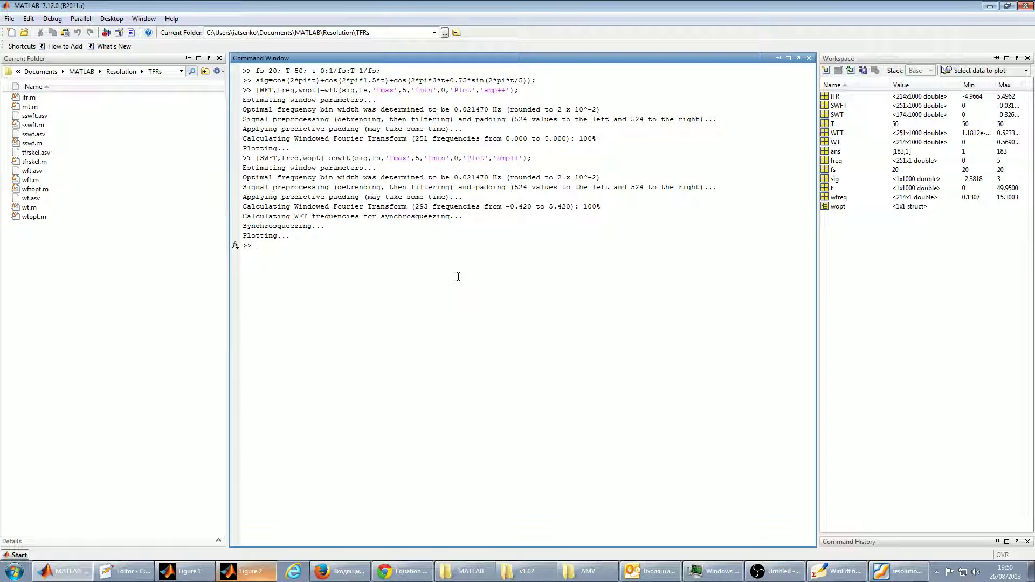
# Run [WT,freq,wopt]=wt(sig,fs,...) with 'fmin',0.2 to plot the wavelet transform
pyautogui.press('Up')
pyautogui.press('Up')
pyautogui.press('Left')
pyautogui.press('Left')
pyautogui.press('Left')
pyautogui.press('Left')
pyautogui.press('Left')
pyautogui.press('Left')
pyautogui.press('Left')
pyautogui.press('Left')
pyautogui.press('Left')
pyautogui.press('Left')
pyautogui.press('Left')
pyautogui.press('Left')
pyautogui.press('Left')
pyautogui.press('Left')
pyautogui.press('Left')
pyautogui.press('Left')
pyautogui.write('.2')
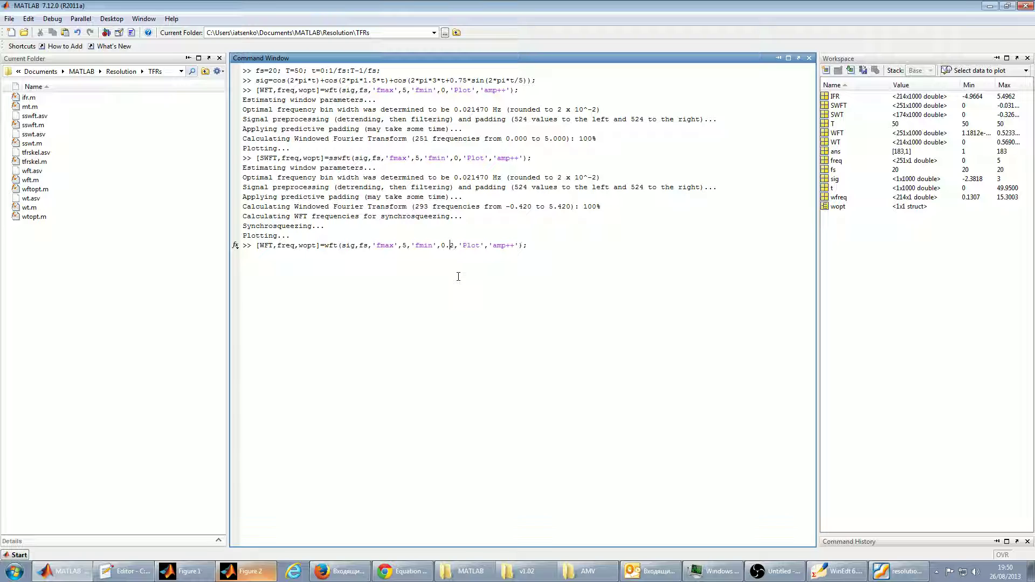
pyautogui.press('Delete')
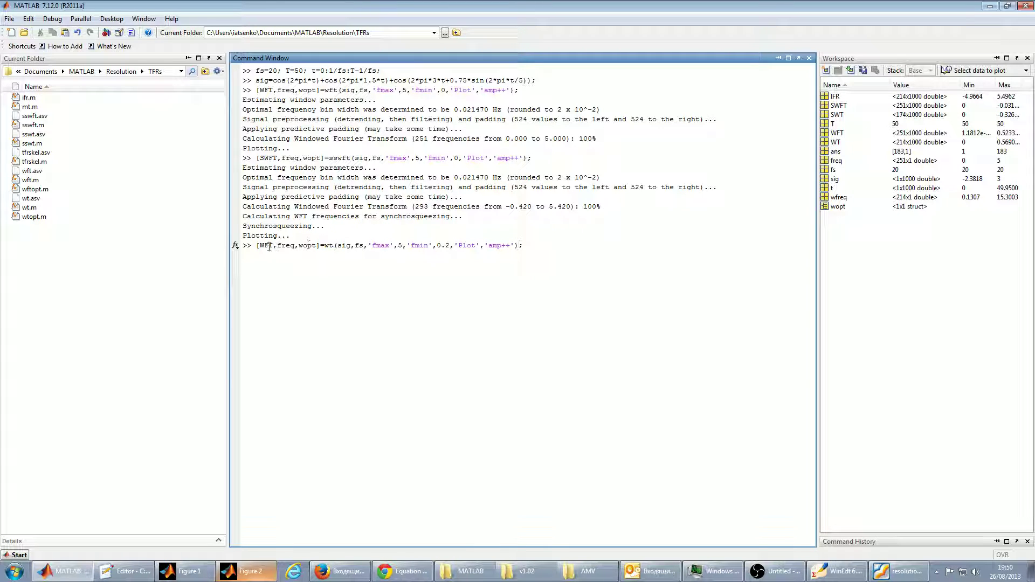
pyautogui.press('BackSpace')
pyautogui.press('Return')
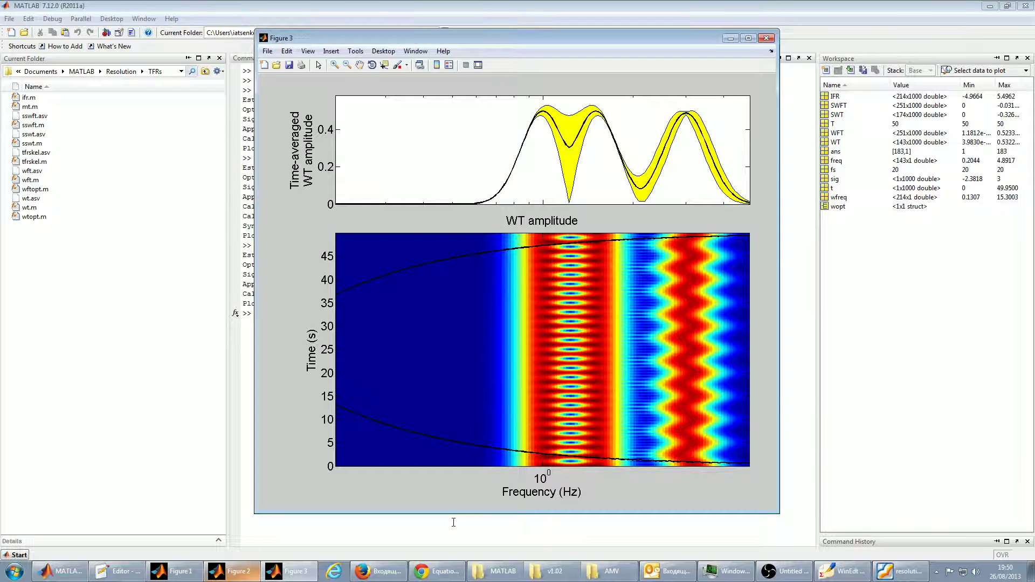
pyautogui.click(458, 522)
# Run the same call as [SWT,freq,wopt]=sswt(...) for the synchrosqueezed wavelet transform
pyautogui.press('Up')
pyautogui.press('Left')
pyautogui.press('Left')
pyautogui.press('Left')
pyautogui.press('Left')
pyautogui.press('Left')
pyautogui.press('Left')
pyautogui.press('Left')
pyautogui.press('Left')
pyautogui.press('Left')
pyautogui.press('Left')
pyautogui.press('Left')
pyautogui.press('Left')
pyautogui.write('ss')
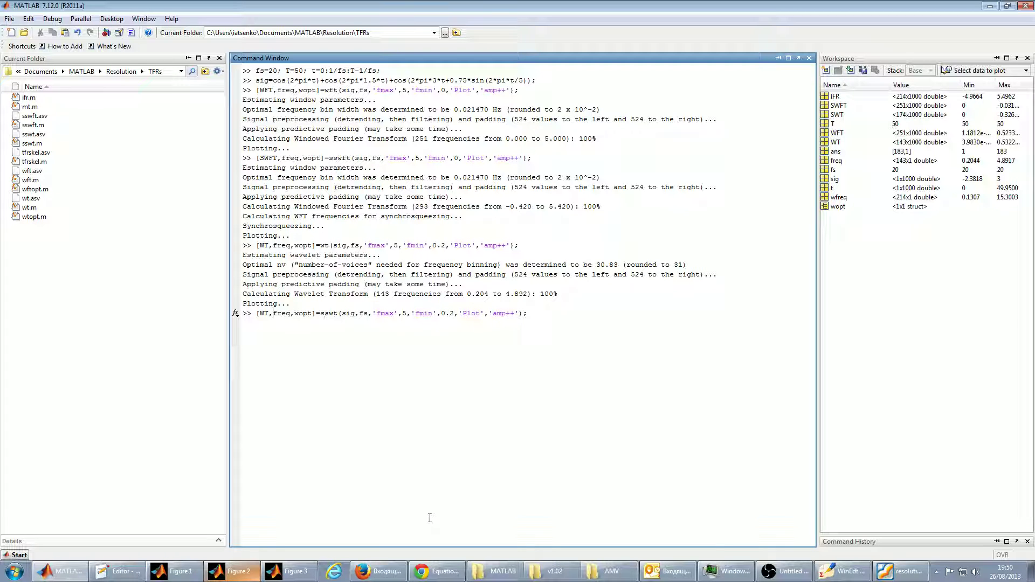
pyautogui.write('S')
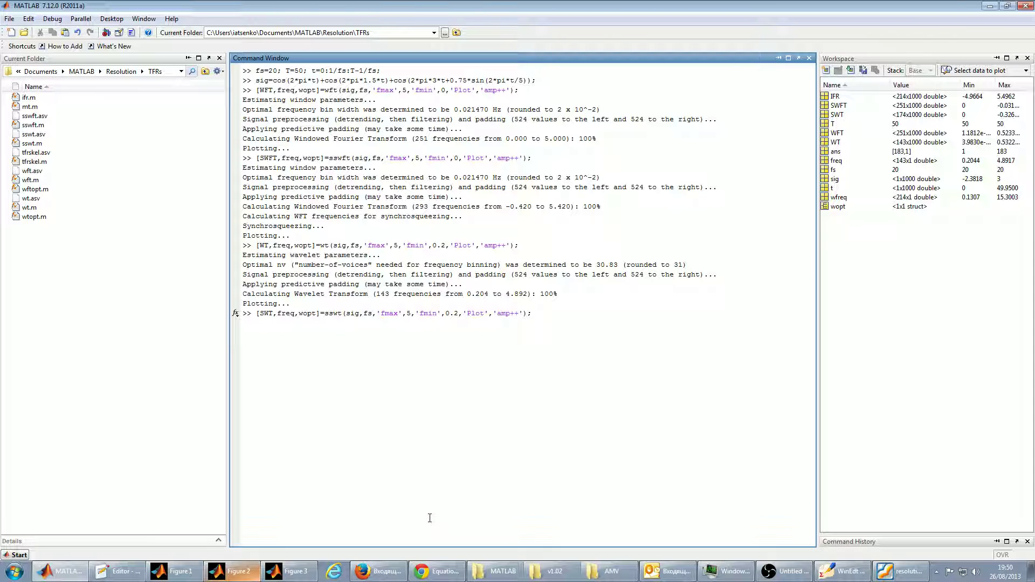
pyautogui.press('Return')
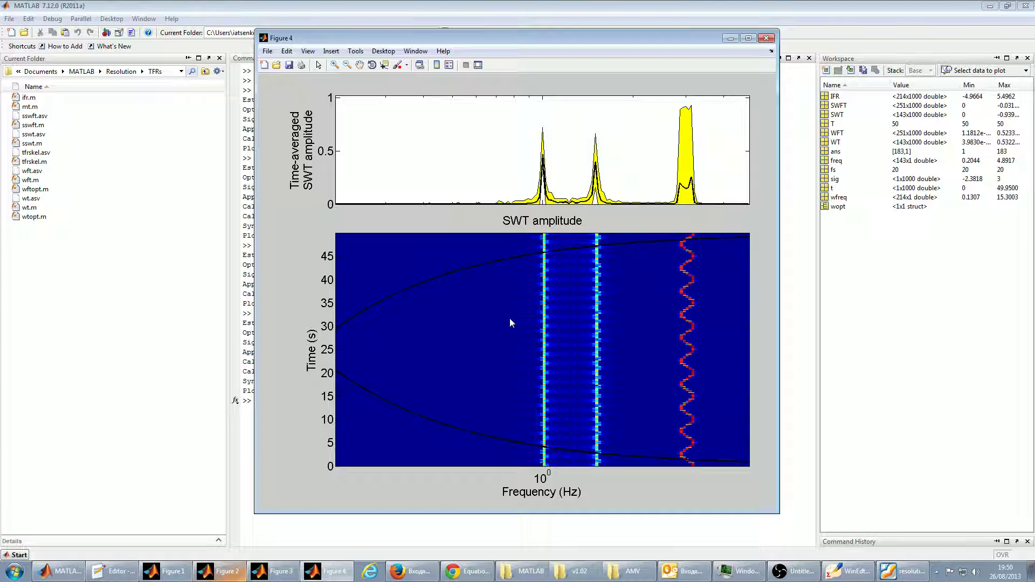
# Flip between the WFT, SWFT, WT and SWT figures repeatedly, then return to the Command Window
pyautogui.click(278, 571)
pyautogui.click(340, 575)
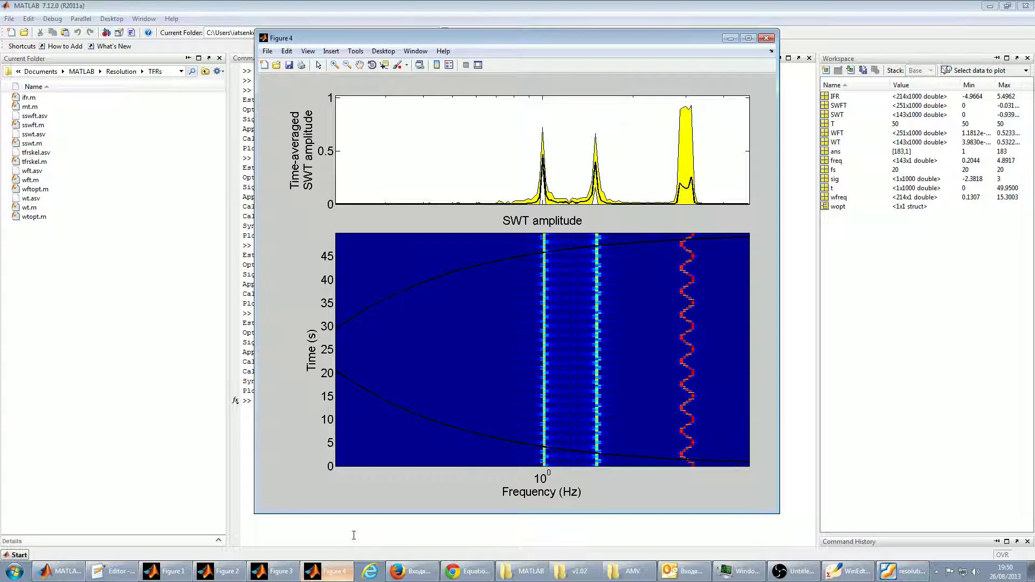
pyautogui.click(168, 573)
pyautogui.click(219, 578)
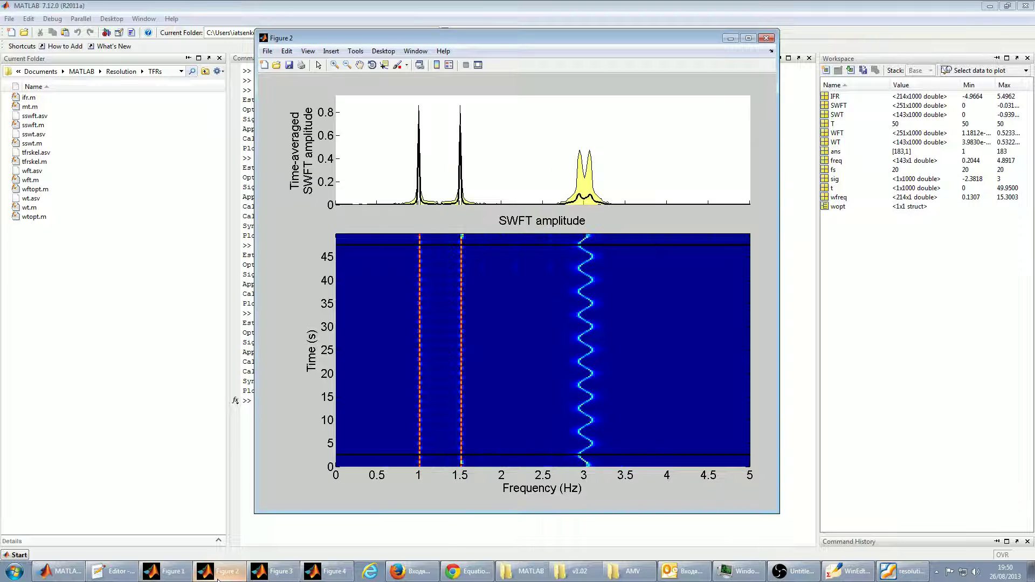
pyautogui.click(278, 572)
pyautogui.click(168, 571)
pyautogui.click(237, 577)
pyautogui.click(278, 576)
pyautogui.click(330, 575)
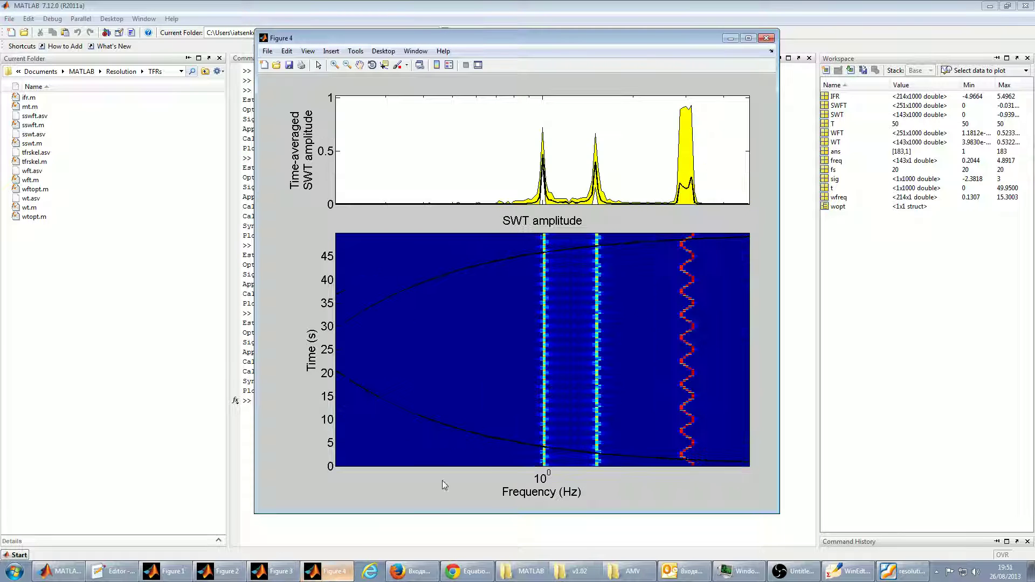
pyautogui.click(358, 520)
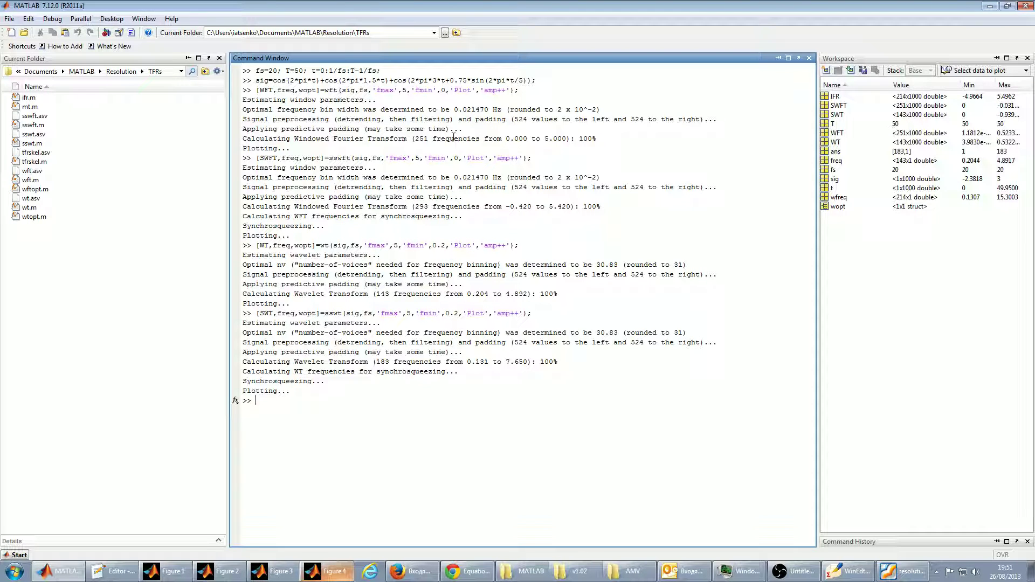
# Highlight the computed ranges: WFT 0–5, SWFT -0.42–5.42, WT 0.204–4.892, SWT 0.131–7.65 Hz
pyautogui.moveTo(503, 139); pyautogui.dragTo(566, 139)
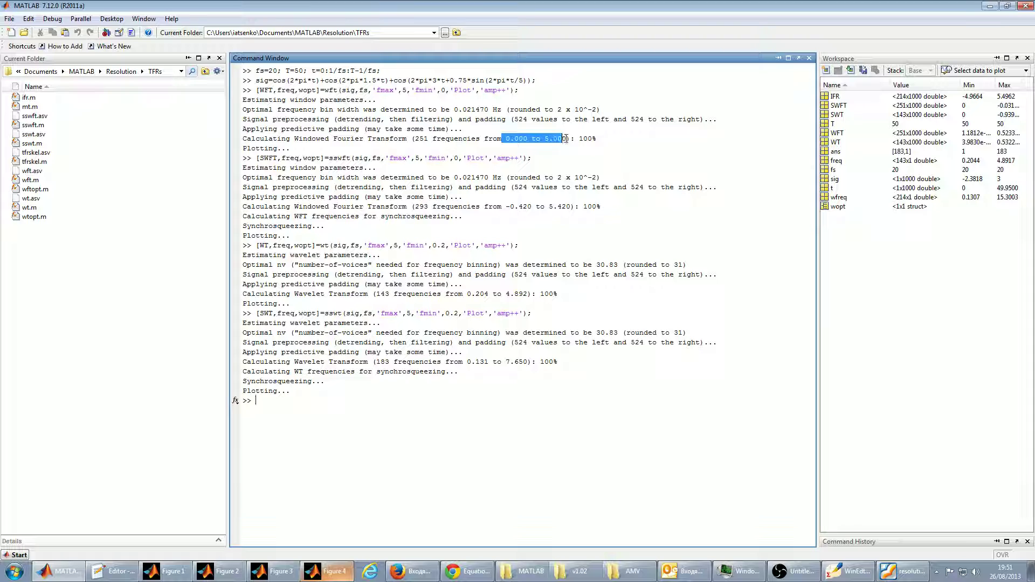
pyautogui.moveTo(404, 139); pyautogui.dragTo(295, 139)
pyautogui.click(407, 139)
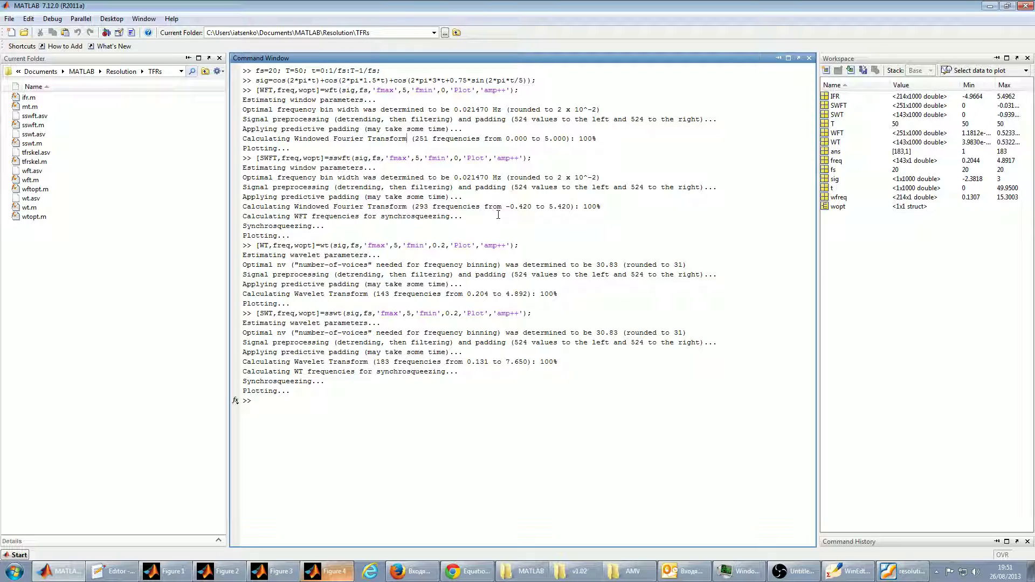
pyautogui.moveTo(290, 206); pyautogui.dragTo(407, 206)
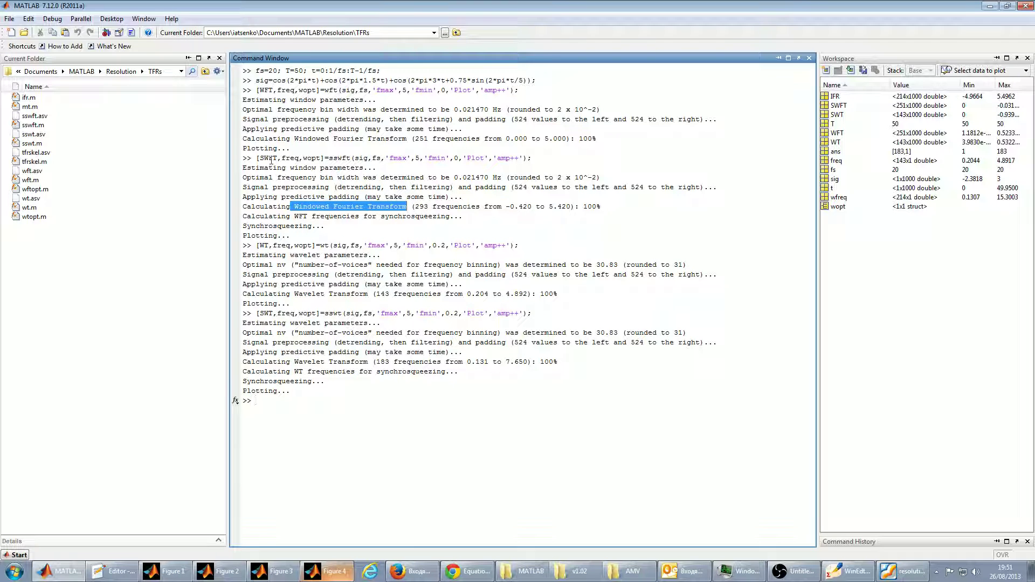
pyautogui.moveTo(506, 206); pyautogui.dragTo(573, 207)
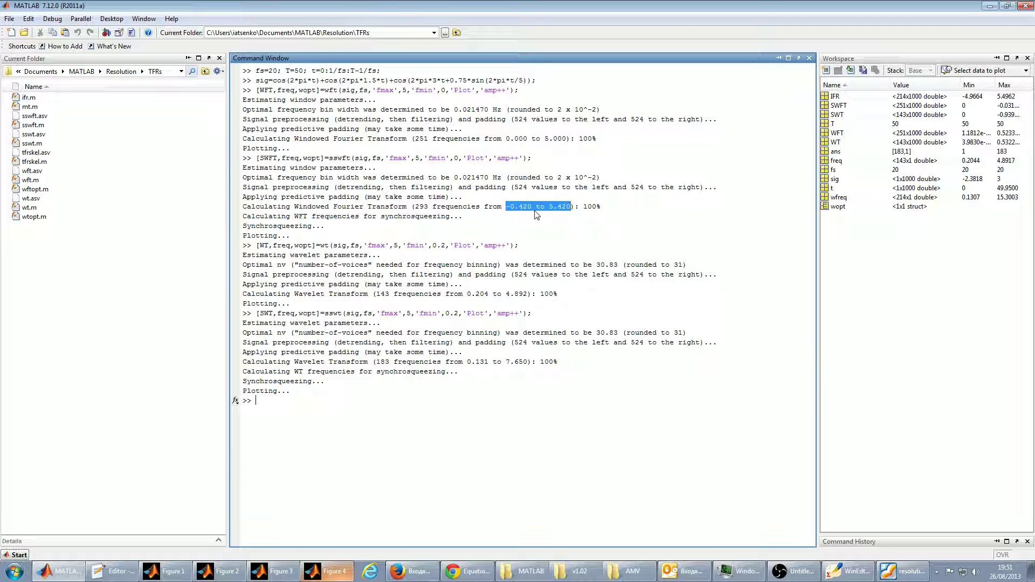
pyautogui.moveTo(467, 294); pyautogui.dragTo(530, 294)
pyautogui.moveTo(467, 361); pyautogui.dragTo(529, 361)
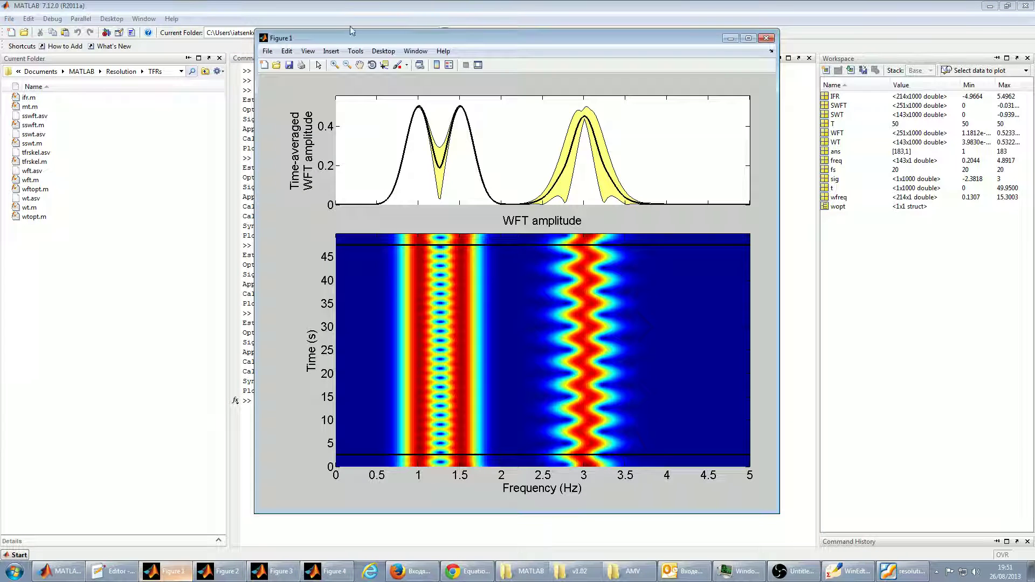
# Glance at the SWFT figure, then show Figure 1's Insert menu of annotations
pyautogui.click(246, 574)
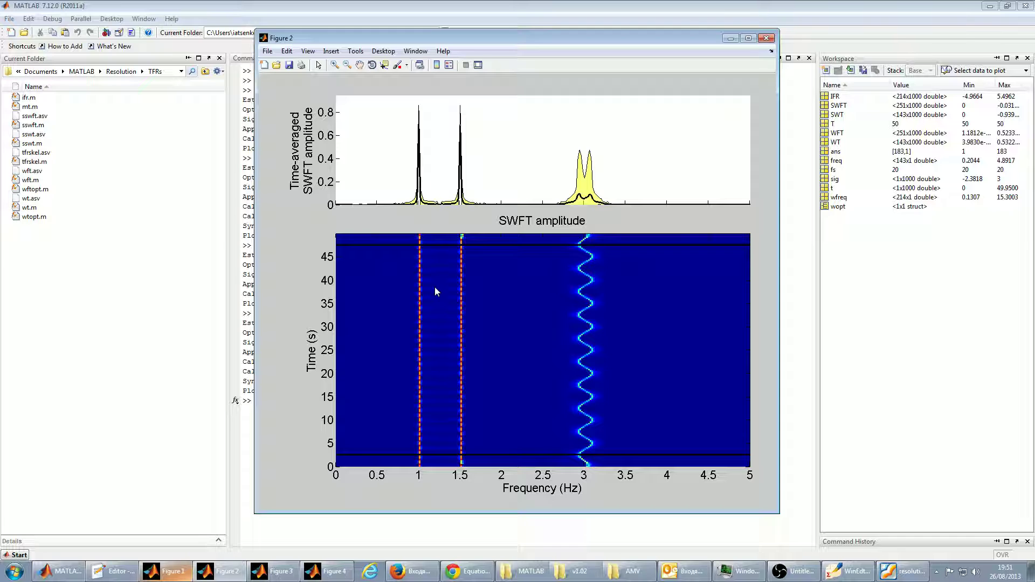
pyautogui.click(186, 570)
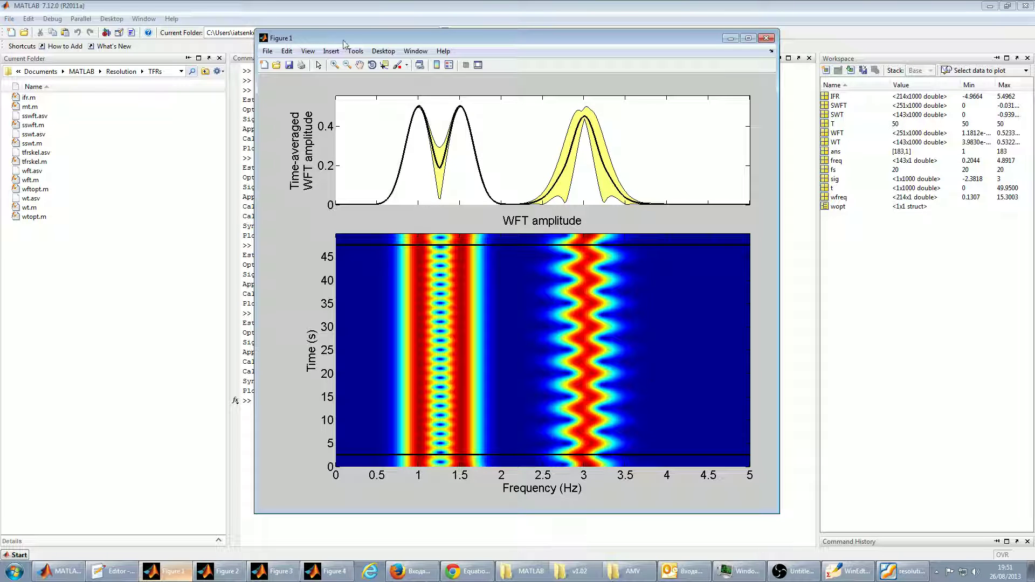
pyautogui.click(312, 51)
pyautogui.moveTo(331, 51)
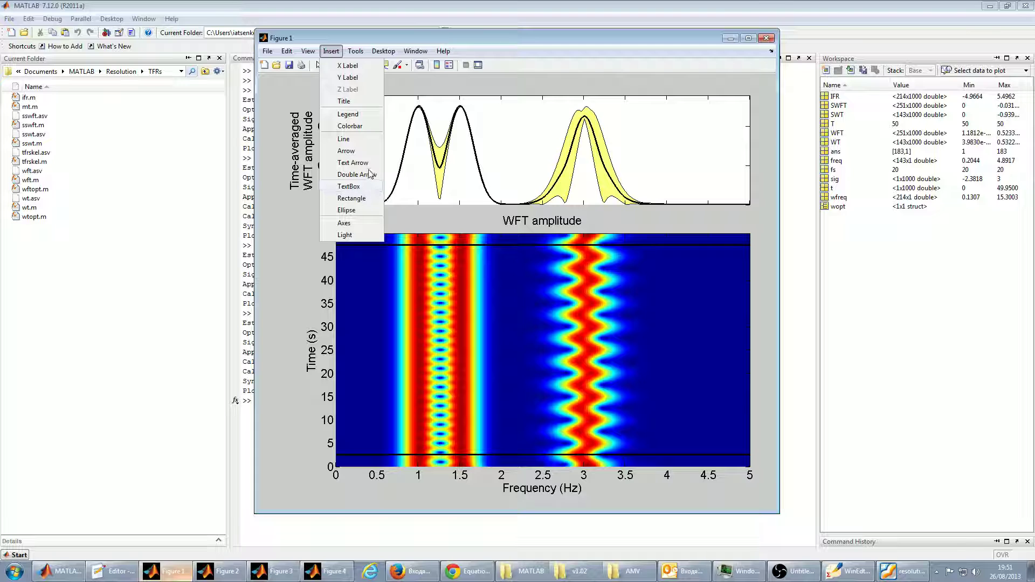
# Draw a rectangle annotation and move it onto the 0–0.5 Hz edge of the WFT map
pyautogui.click(360, 198)
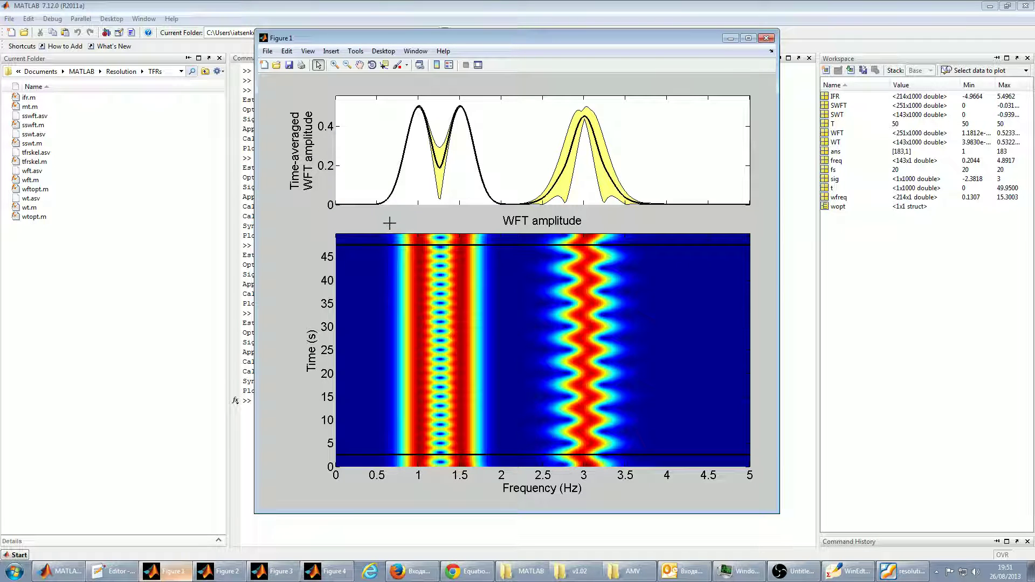
pyautogui.moveTo(382, 226); pyautogui.dragTo(441, 479)
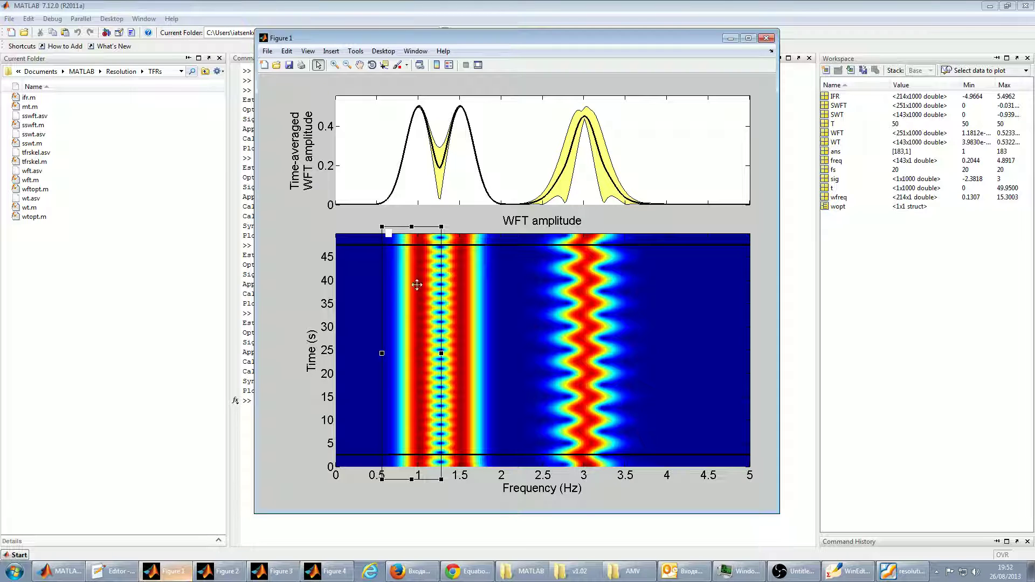
pyautogui.moveTo(424, 300); pyautogui.dragTo(357, 300)
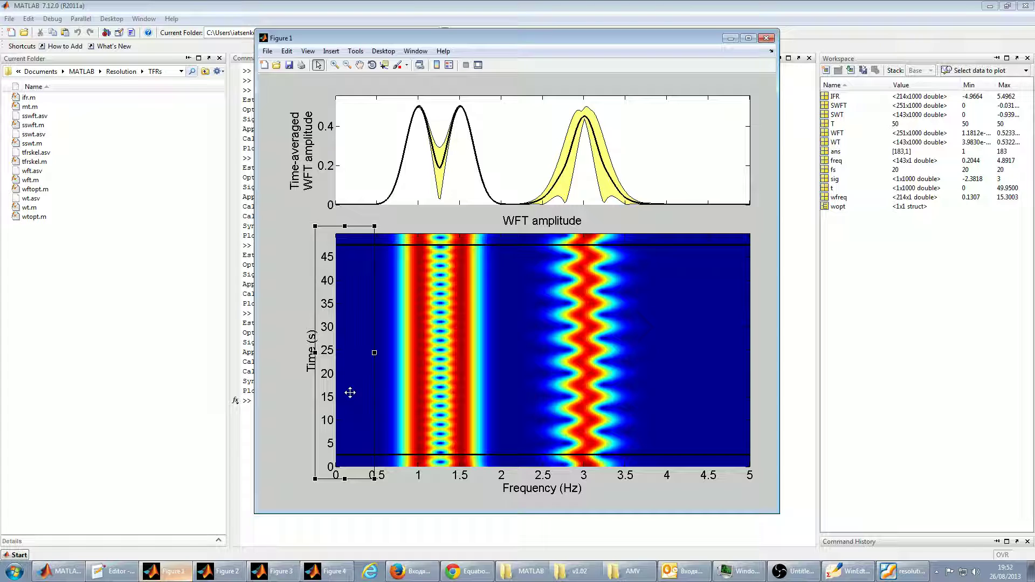
# Compare the annotated WFT with the SWFT figure, then return to the Command Window
pyautogui.click(203, 576)
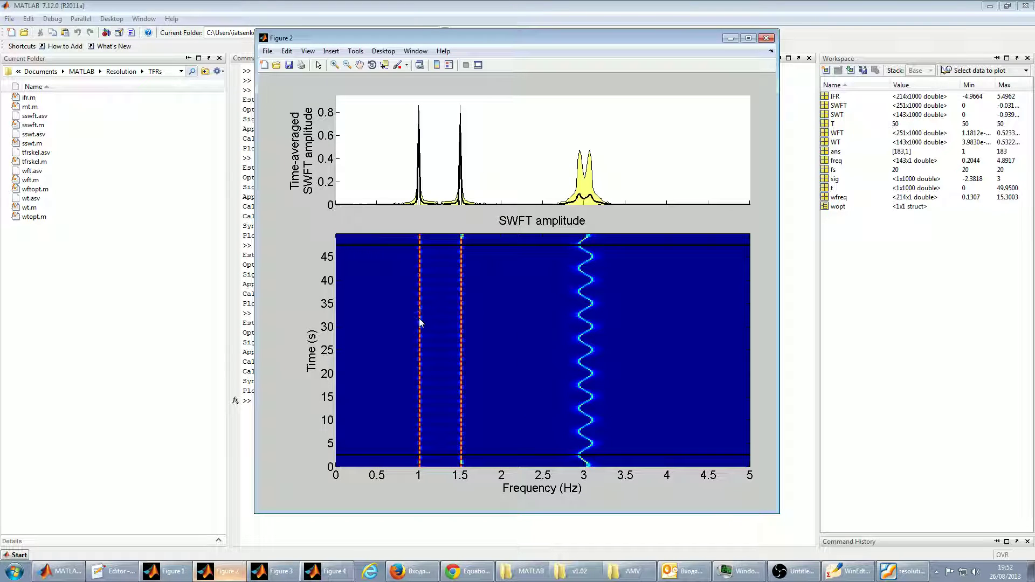
pyautogui.click(167, 571)
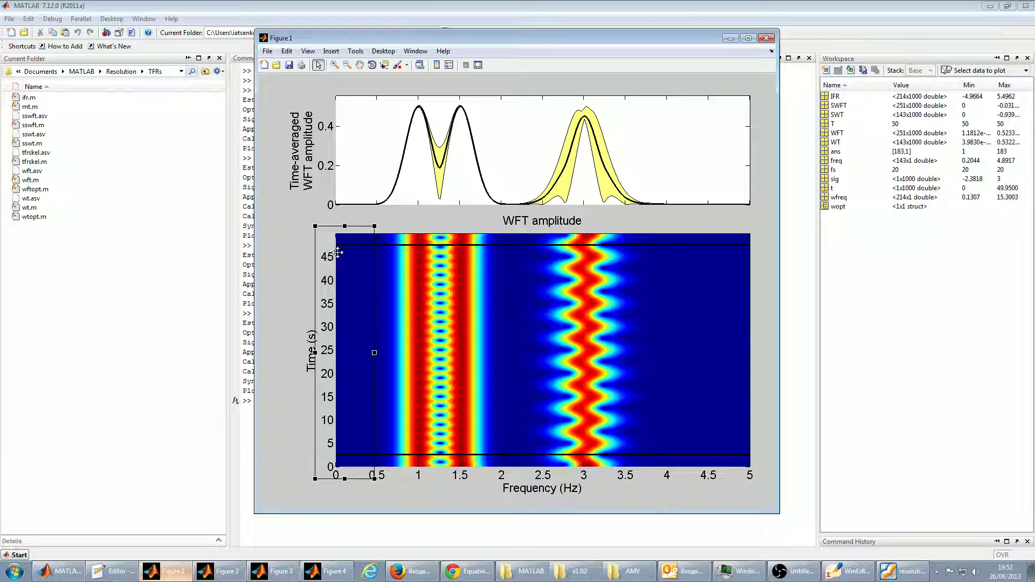
pyautogui.click(356, 530)
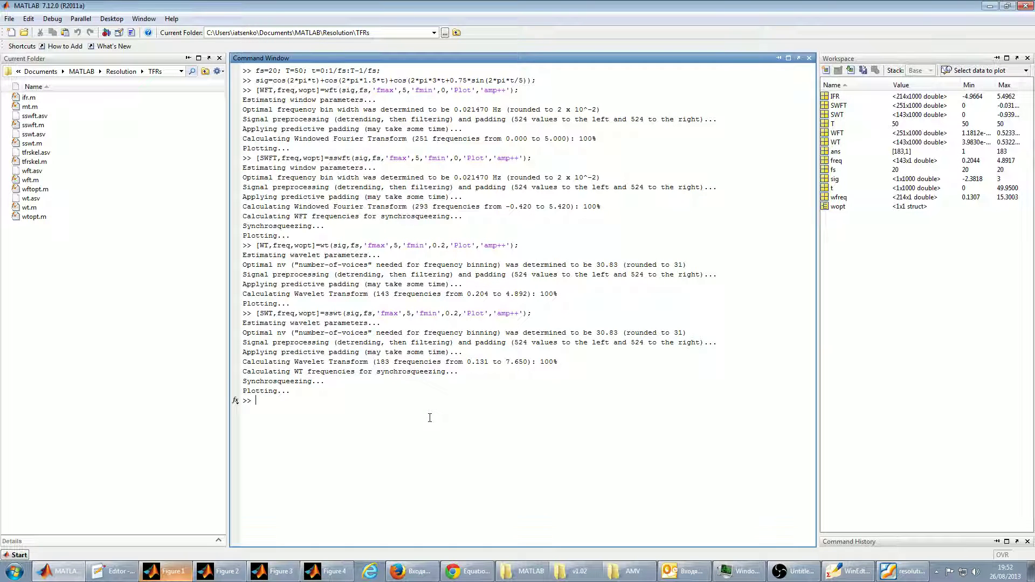
# Clear the Command Window with clc and close all figure windows
pyautogui.write('clc')
pyautogui.press('Return')
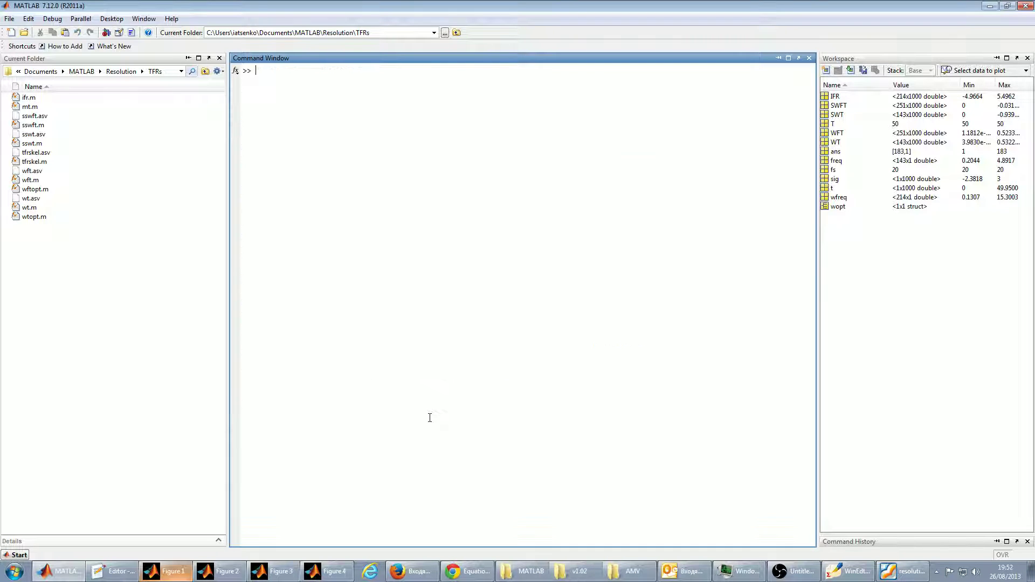
pyautogui.write('close all;')
pyautogui.press('Return')
pyautogui.write('clc')
pyautogui.press('Return')
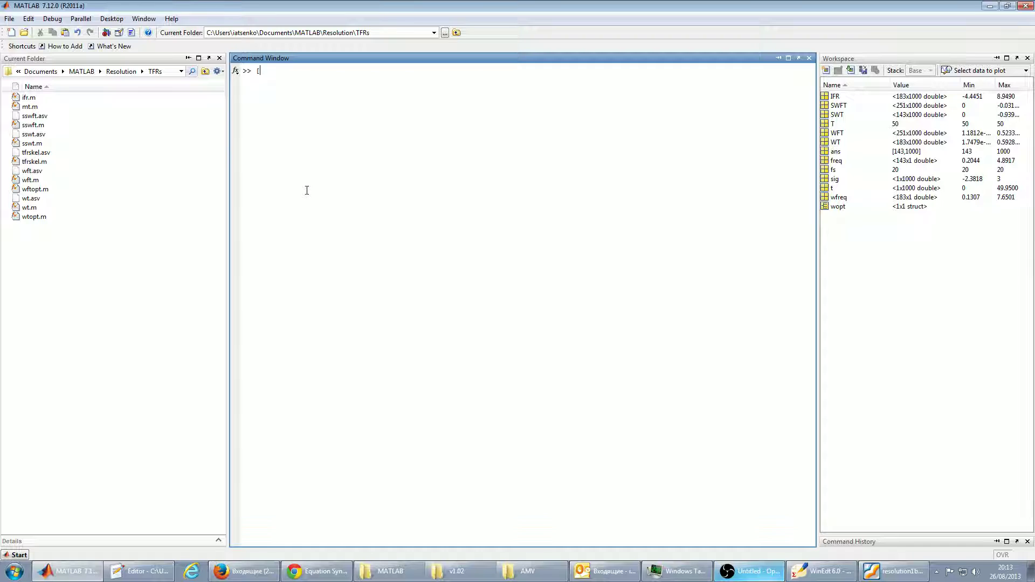
# Recall the sswt command and add WT, wfreq and IFR to its outputs
pyautogui.write('WT')
pyautogui.press('Up')
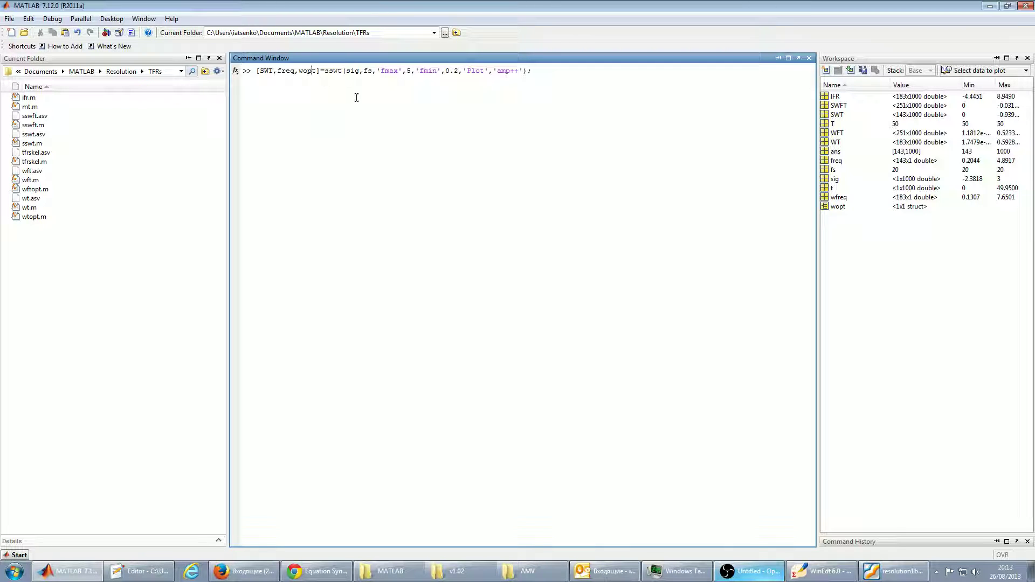
pyautogui.write(',WT')
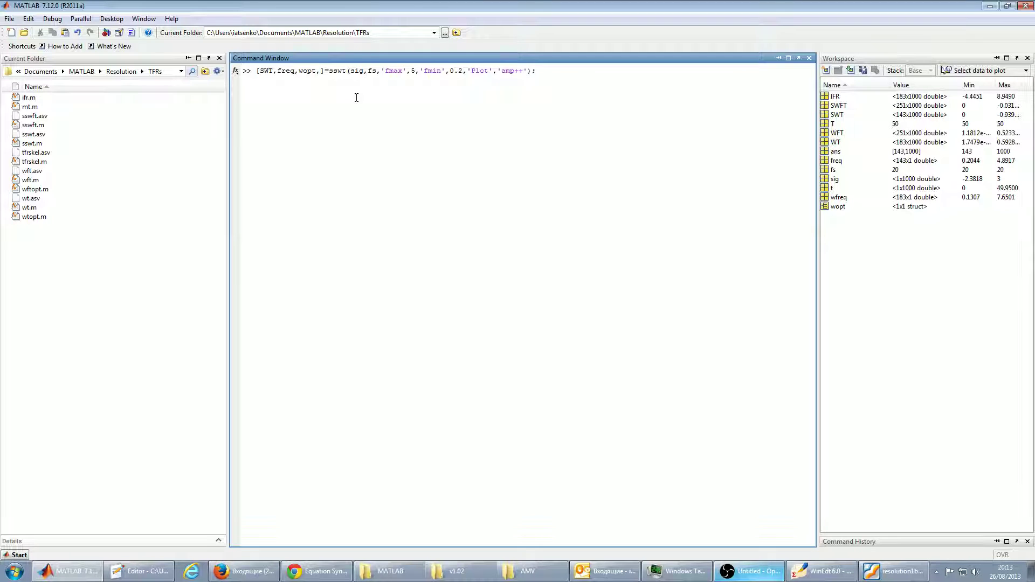
pyautogui.write(',')
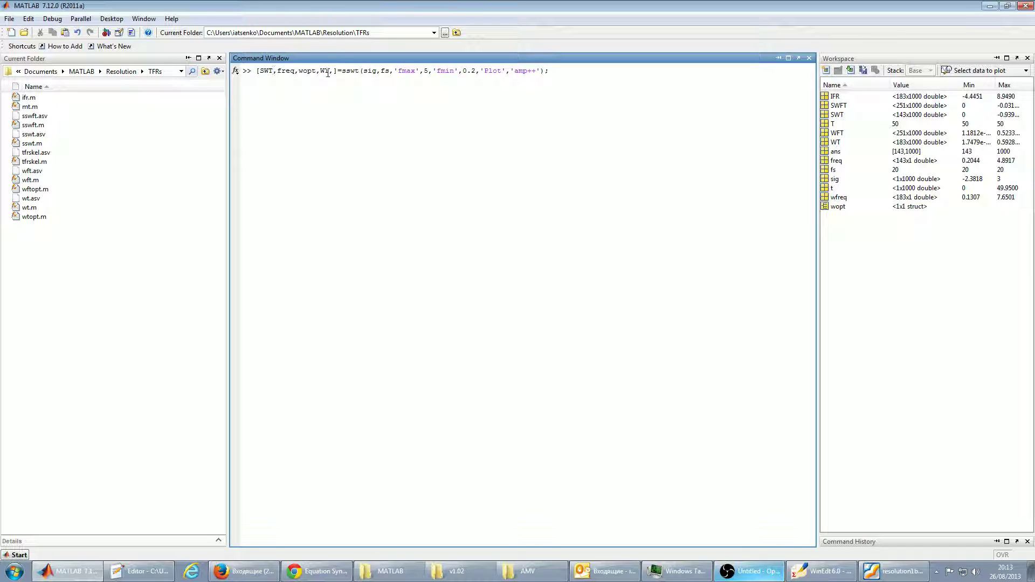
pyautogui.write('wfreq')
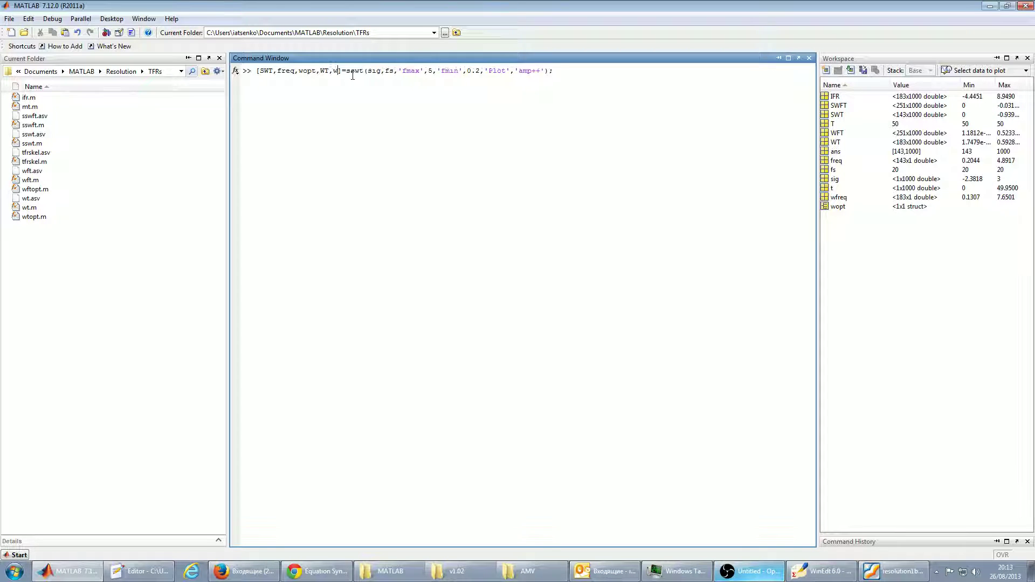
pyautogui.write(',')
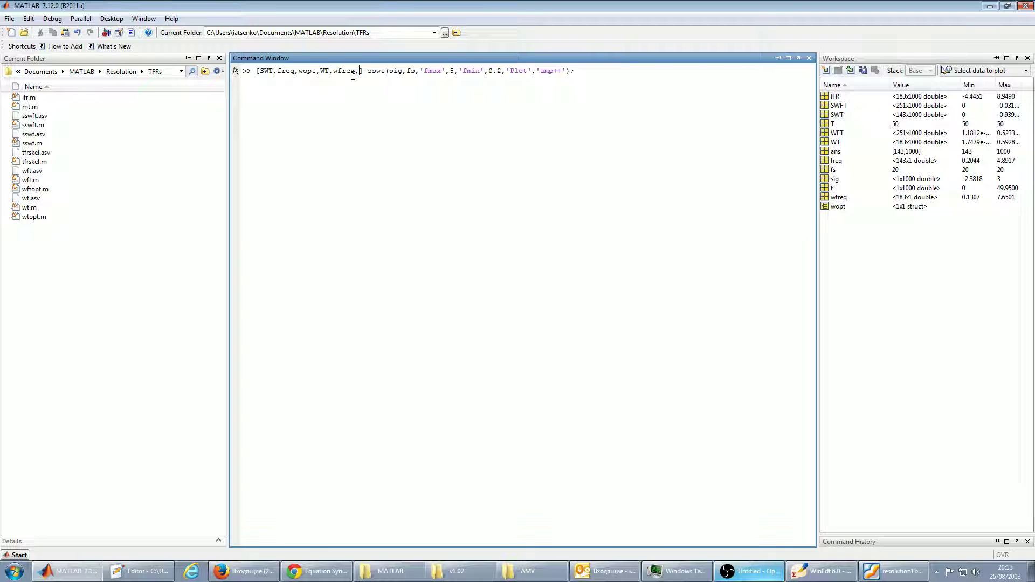
pyautogui.write('IFR')
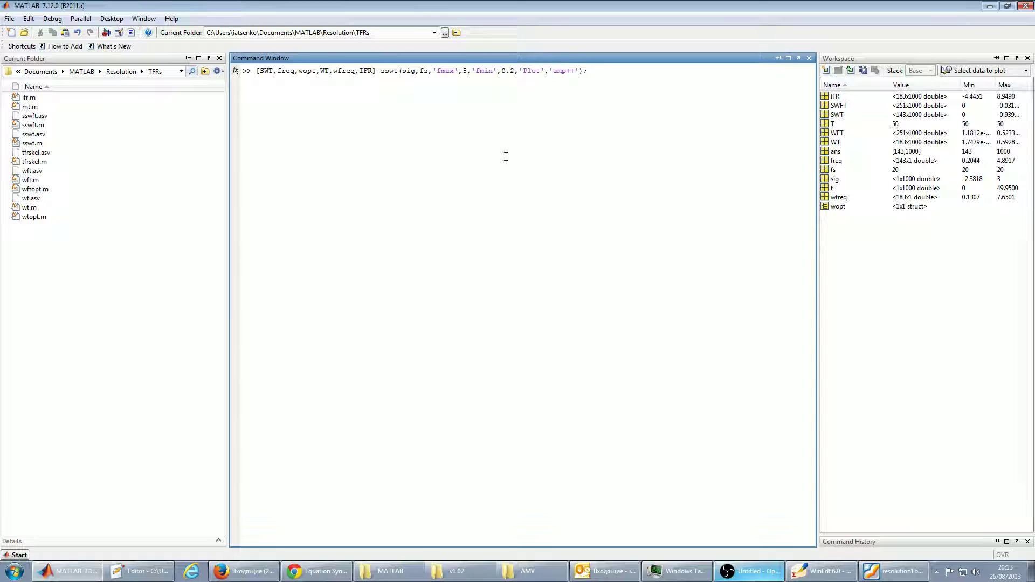
# Run the sswt call and close the resulting Figure 1 SWT plot
pyautogui.click(370, 80)
pyautogui.press('Return')
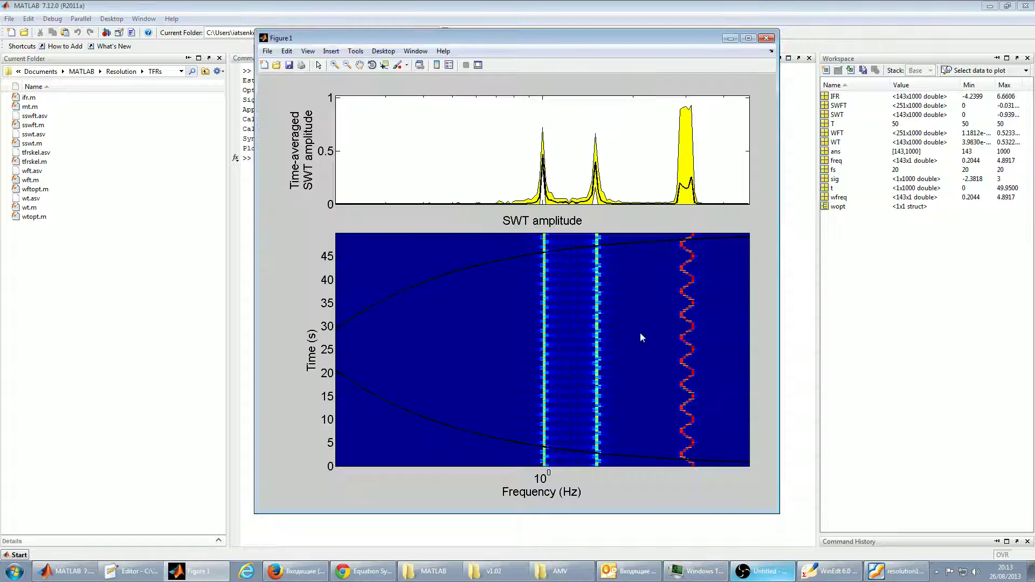
pyautogui.click(766, 38)
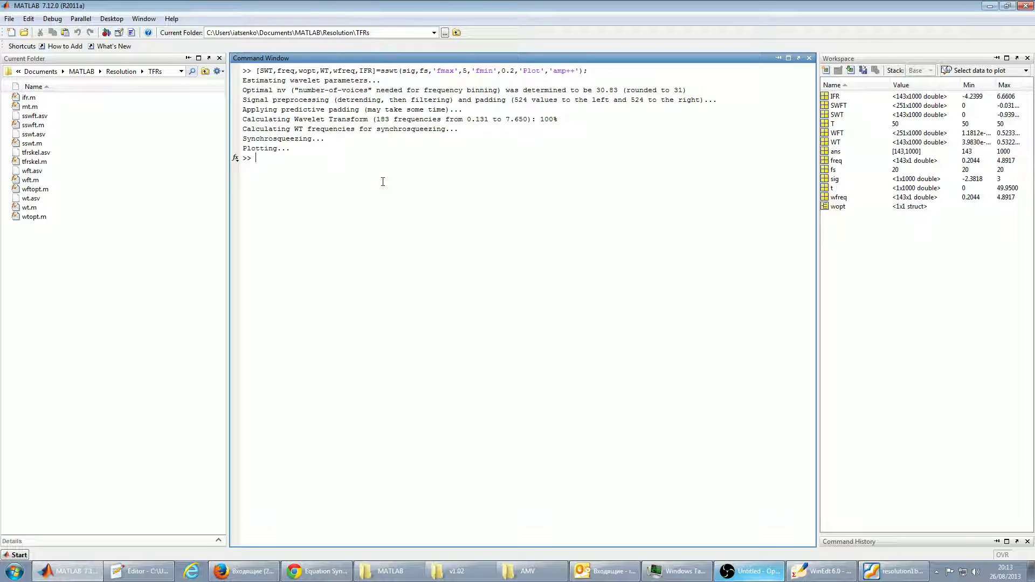
pyautogui.doubleClick(328, 70)
pyautogui.click(304, 161)
# Check size(WT) and confirm it has 143 rows by 1000 columns
pyautogui.write('size()')
pyautogui.doubleClick(386, 120)
pyautogui.click(314, 162)
pyautogui.write('WT')
pyautogui.press('Return')
pyautogui.moveTo(297, 198); pyautogui.dragTo(281, 198)
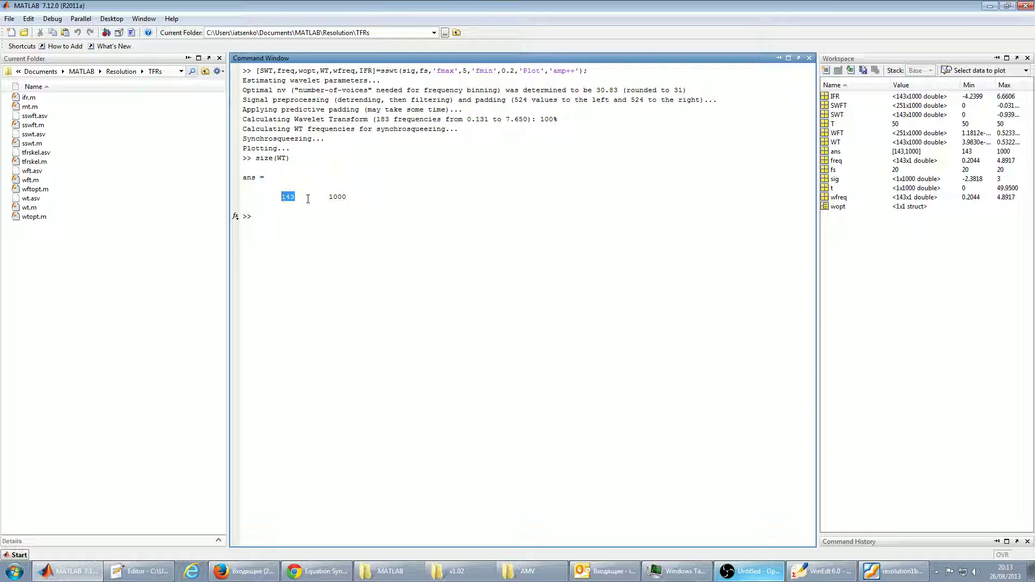
# Check size(wfreq) and confirm it is 143×1
pyautogui.write('size()')
pyautogui.press('Left')
pyautogui.write('WFRE')
pyautogui.press('BackSpace')
pyautogui.press('BackSpace')
pyautogui.press('BackSpace')
pyautogui.press('BackSpace')
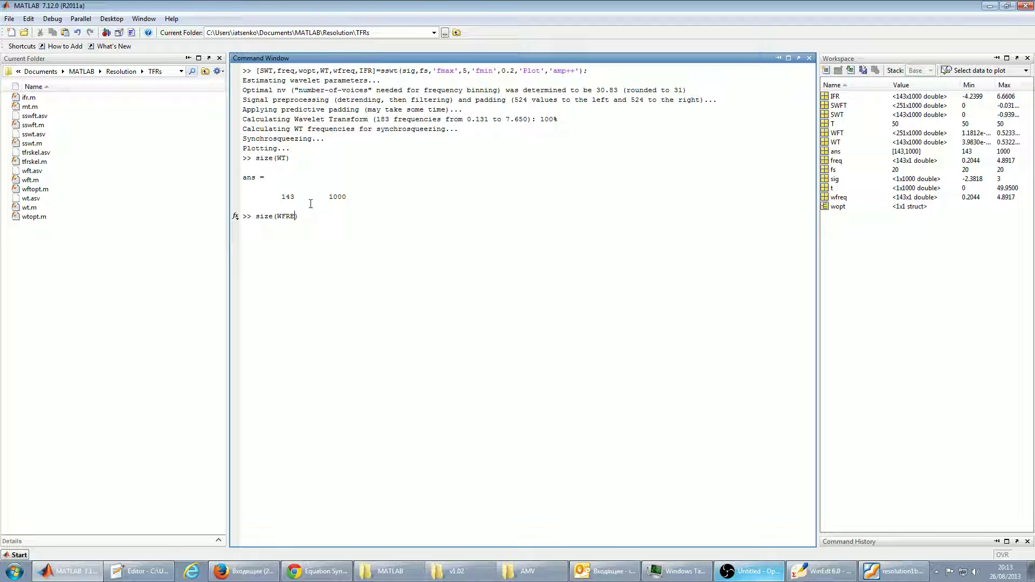
pyautogui.write('wfreq')
pyautogui.press('Return')
# Check size(SWT) and confirm it is also 143×1000
pyautogui.write('size()')
pyautogui.press('Left')
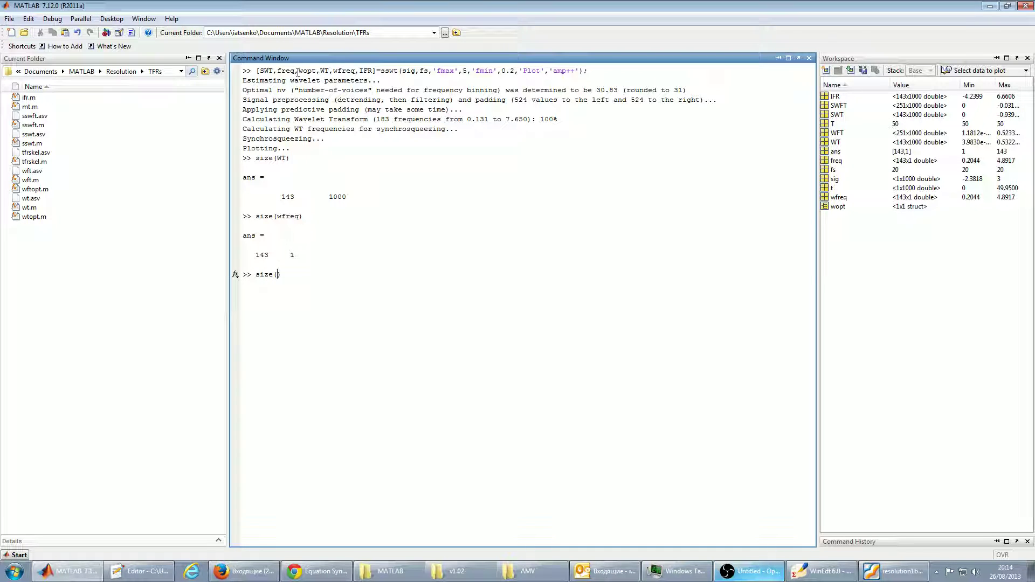
pyautogui.moveTo(274, 71); pyautogui.dragTo(262, 72)
pyautogui.doubleClick(295, 71)
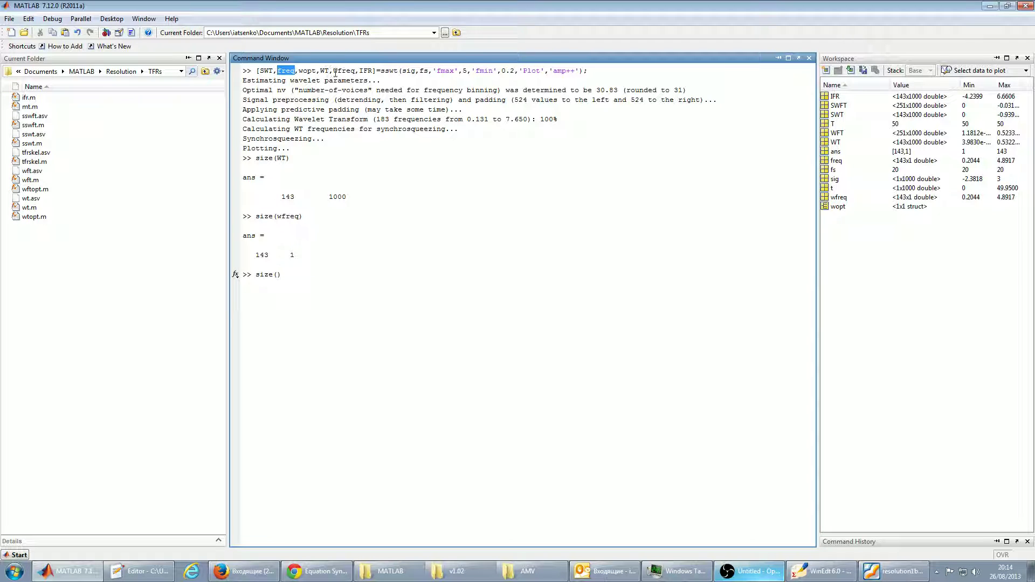
pyautogui.moveTo(358, 71); pyautogui.dragTo(333, 71)
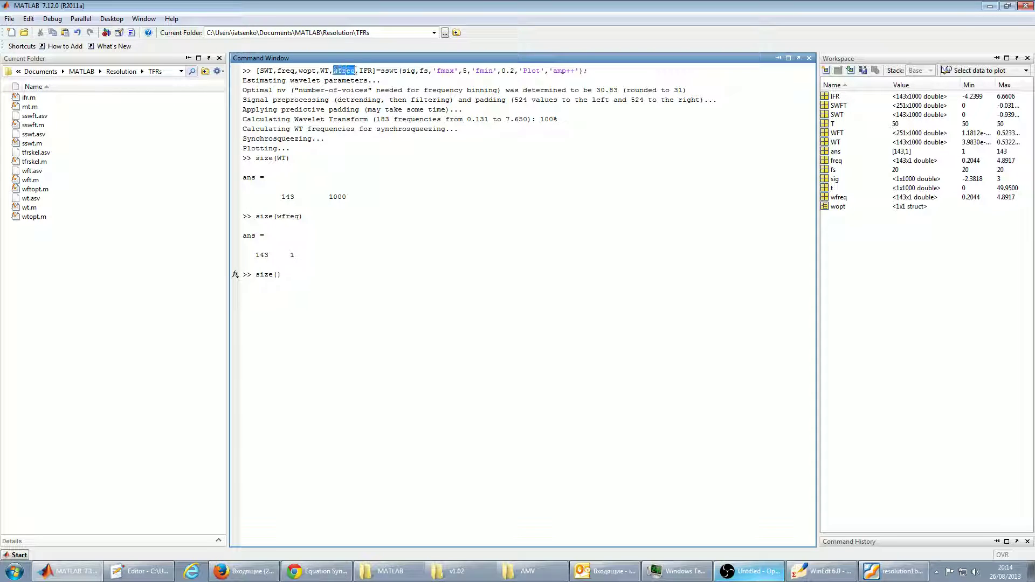
pyautogui.click(302, 276)
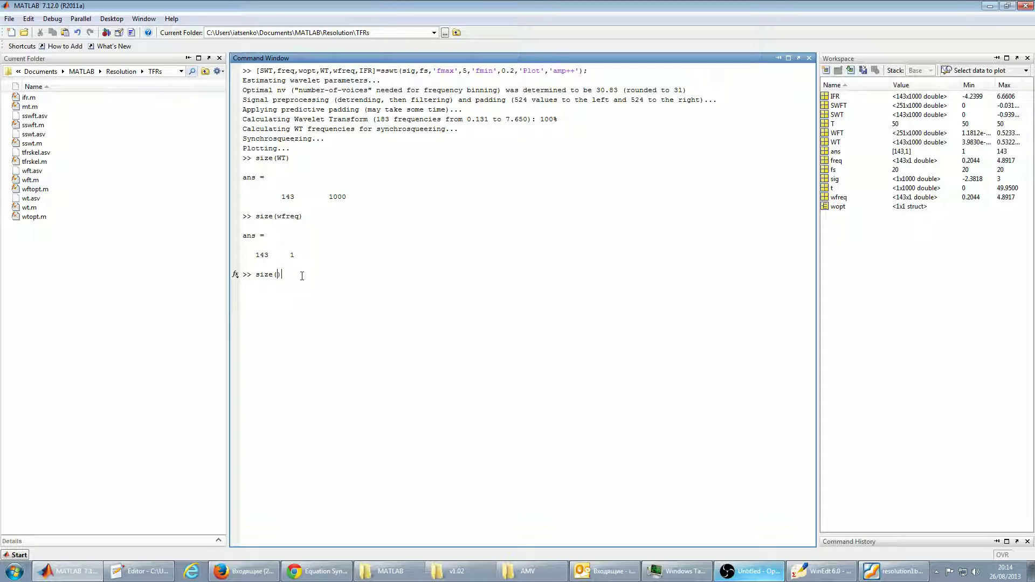
pyautogui.write('SWY')
pyautogui.write('T')
pyautogui.press('Return')
# Rerun the sswt command with 'CutFreq','off' appended
pyautogui.write('[SWT')
pyautogui.press('Up')
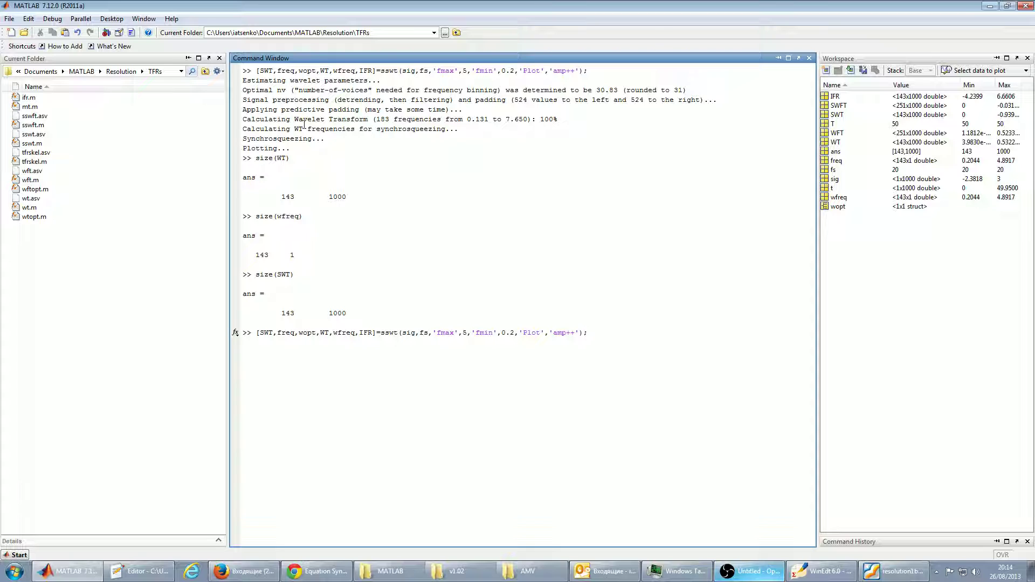
pyautogui.doubleClick(383, 119)
pyautogui.click(578, 332)
pyautogui.write(",'c")
pyautogui.write('utFreq')
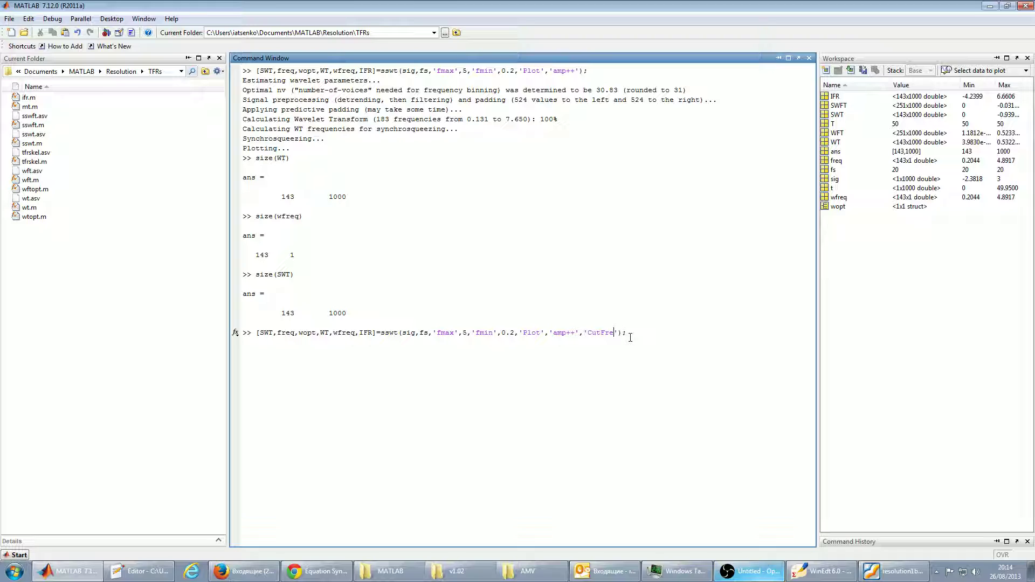
pyautogui.write(",1off'")
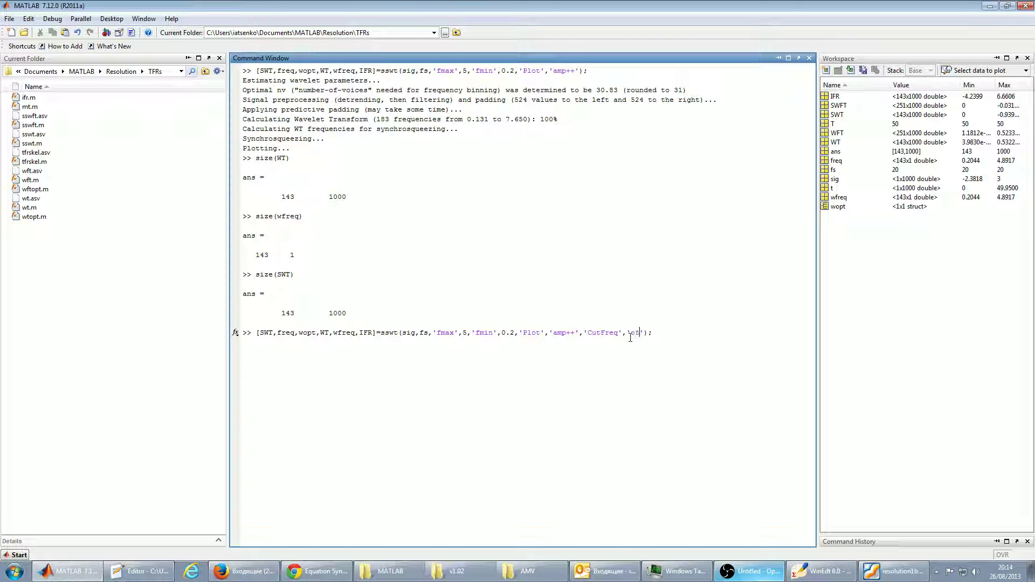
pyautogui.press('Return')
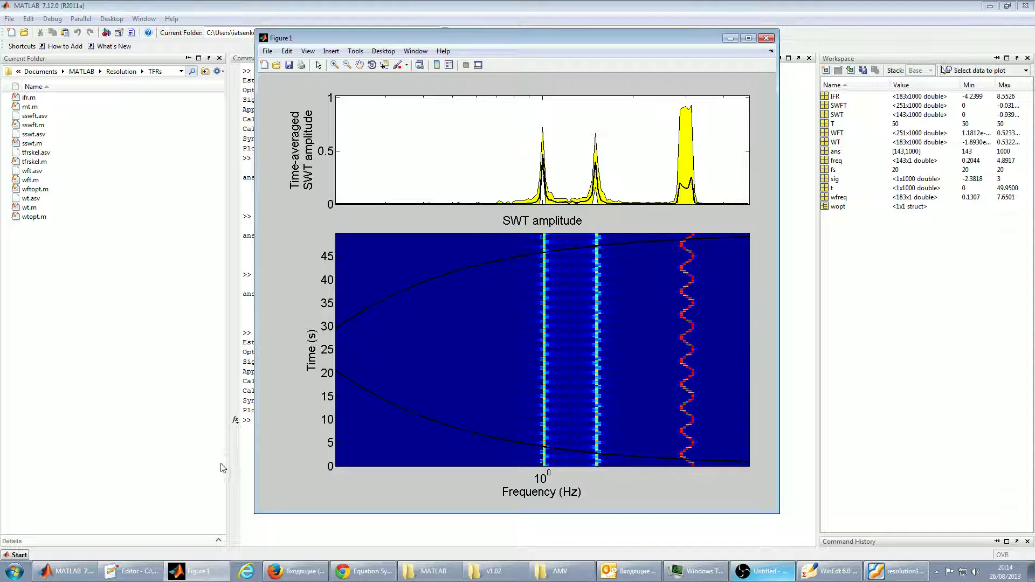
# Confirm WT is now 183×1000 and wfreq 183×1, then clear the Command Window with clc
pyautogui.click(247, 448)
pyautogui.write('size(')
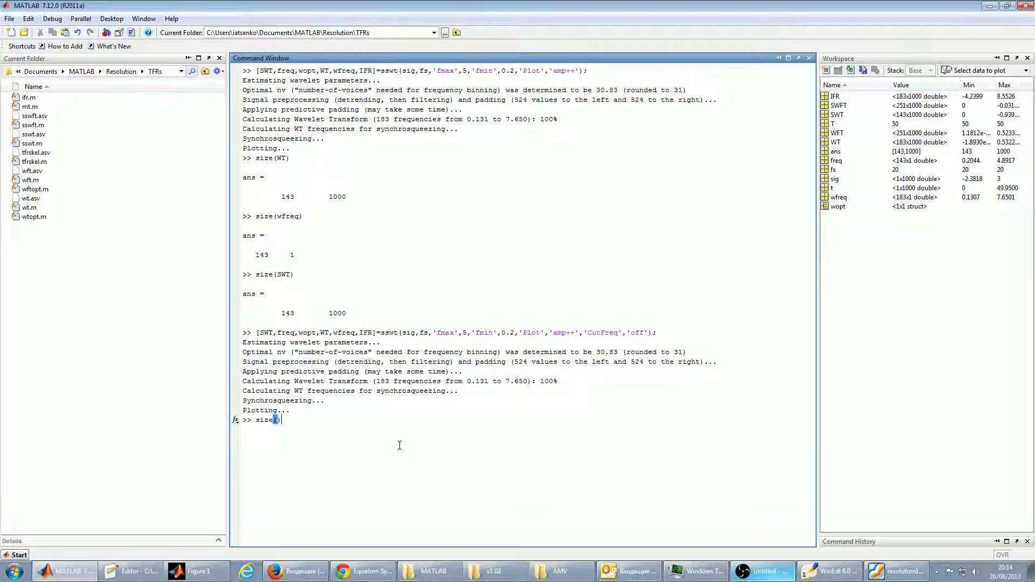
pyautogui.write('WT)')
pyautogui.press('Return')
pyautogui.doubleClick(288, 459)
pyautogui.doubleClick(382, 381)
pyautogui.click(311, 483)
pyautogui.write('size(wfreq)')
pyautogui.press('Return')
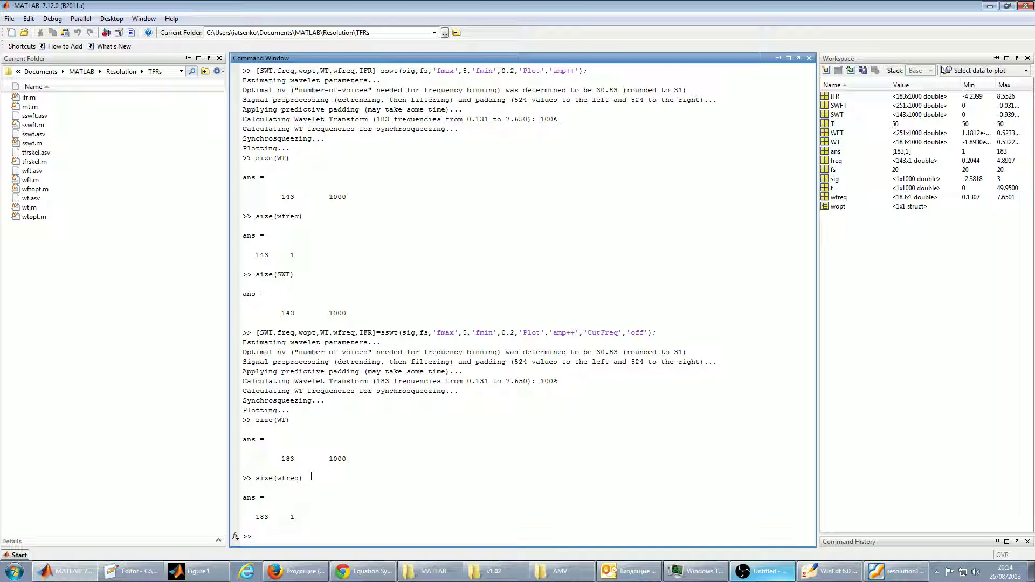
pyautogui.write('clc')
pyautogui.press('Return')
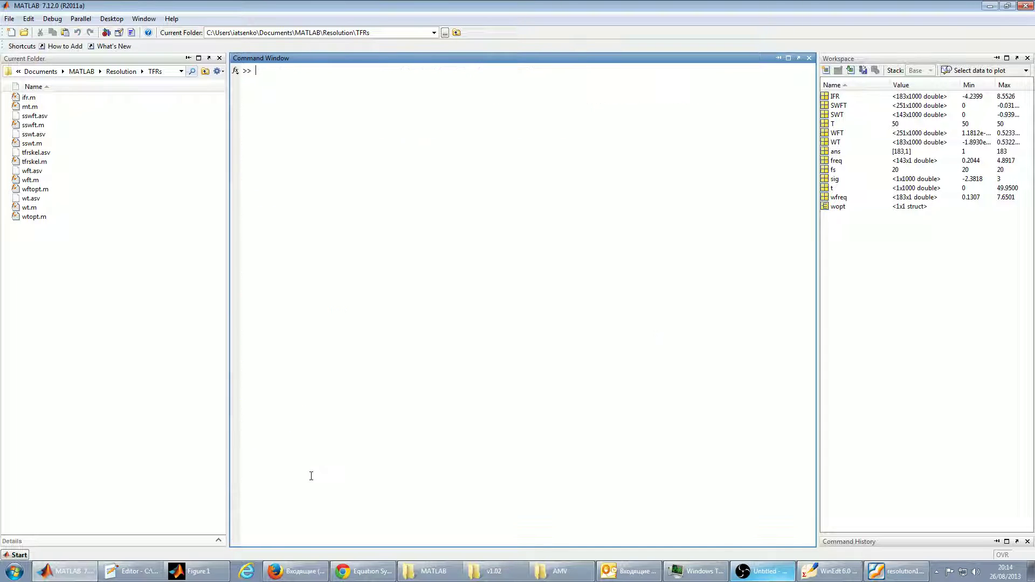
# Replace 'CutFreq','off' in the recalled sswt call with 'Threshold',0.1
pyautogui.write('[S')
pyautogui.press('Up')
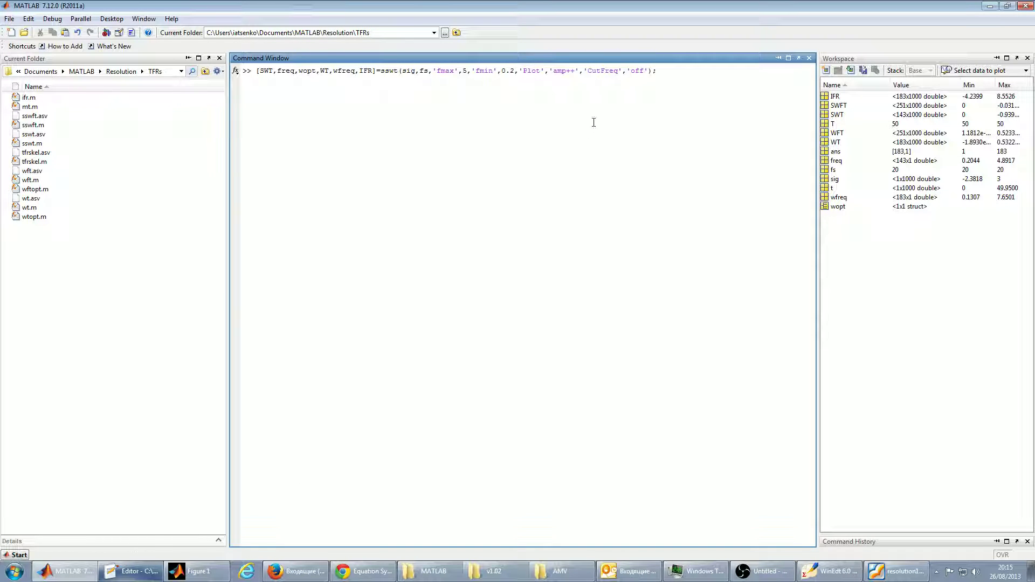
pyautogui.moveTo(651, 71); pyautogui.dragTo(584, 70)
pyautogui.moveTo(399, 71); pyautogui.dragTo(381, 71)
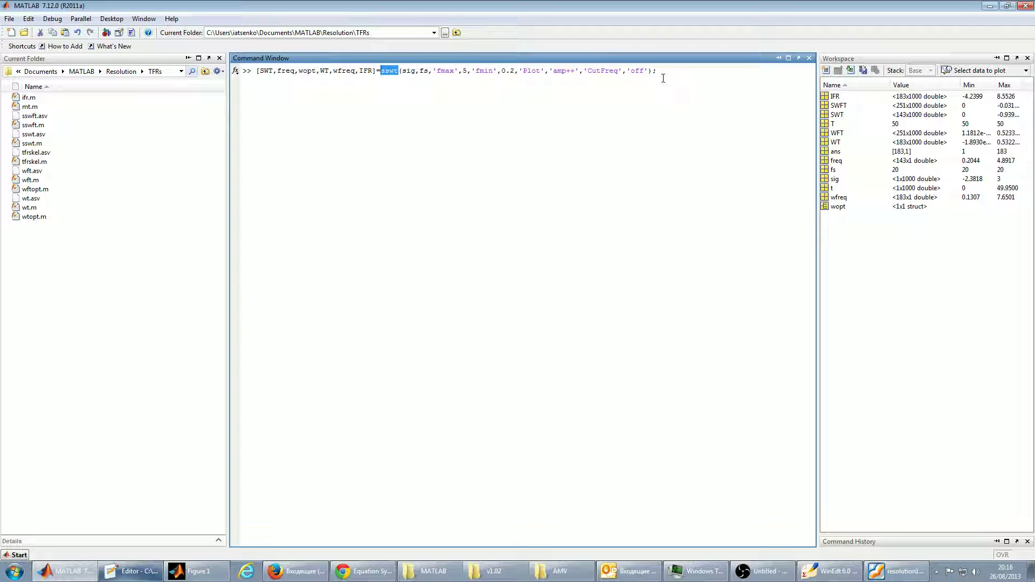
pyautogui.moveTo(649, 70); pyautogui.dragTo(583, 71)
pyautogui.write("' '")
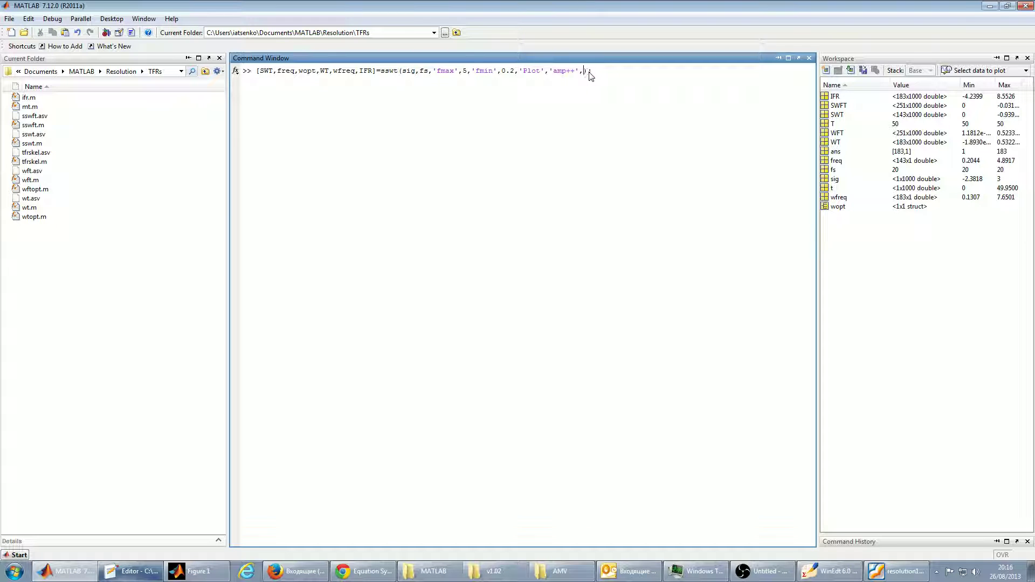
pyautogui.write('hreshold')
pyautogui.press('Right')
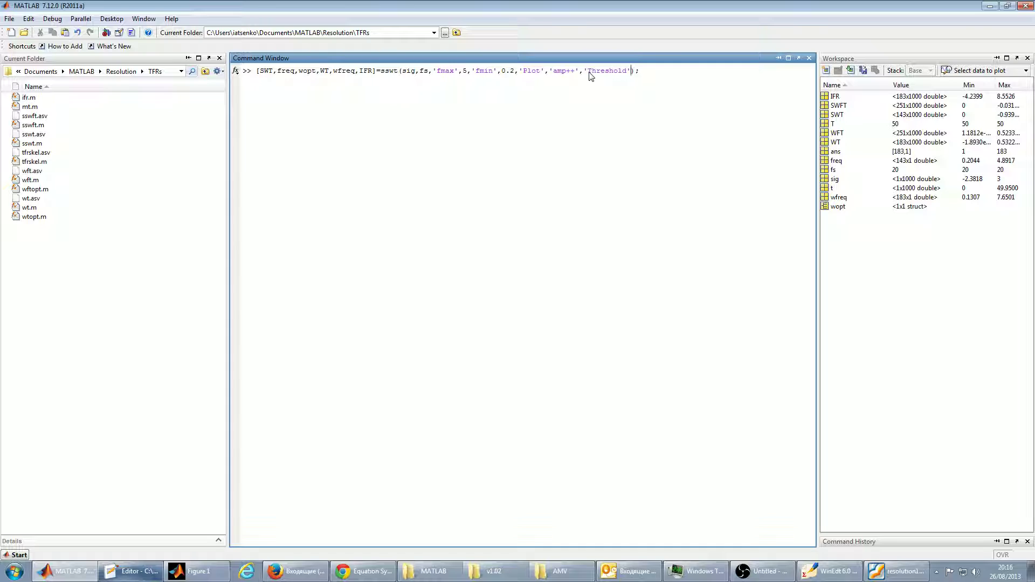
pyautogui.write(',0.1')
# Run the Threshold 0.1 sswt, compare Figure 2 with Figure 1, then close Figure 2
pyautogui.doubleClick(325, 70)
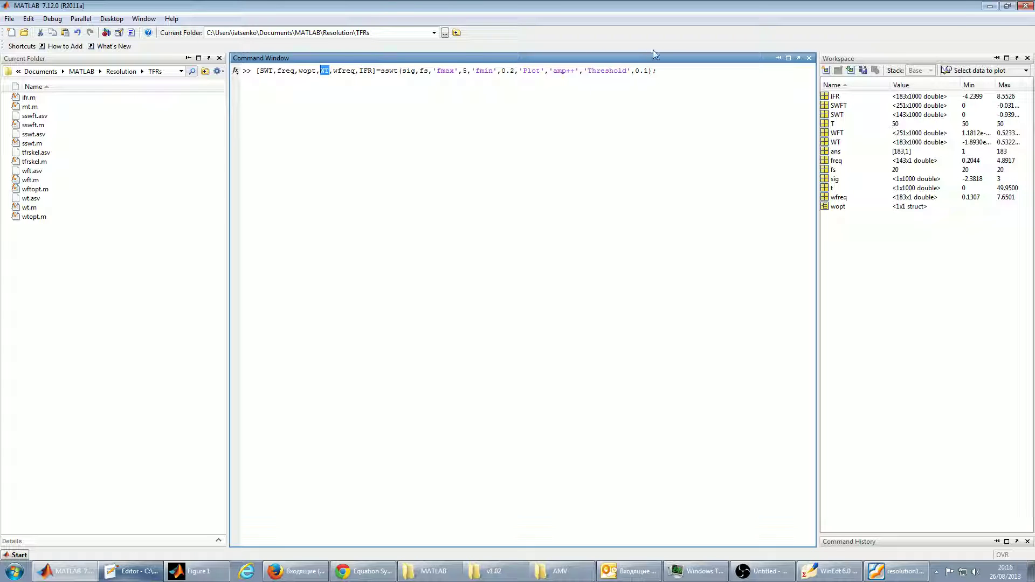
pyautogui.moveTo(650, 71); pyautogui.dragTo(635, 71)
pyautogui.click(678, 71)
pyautogui.press('Return')
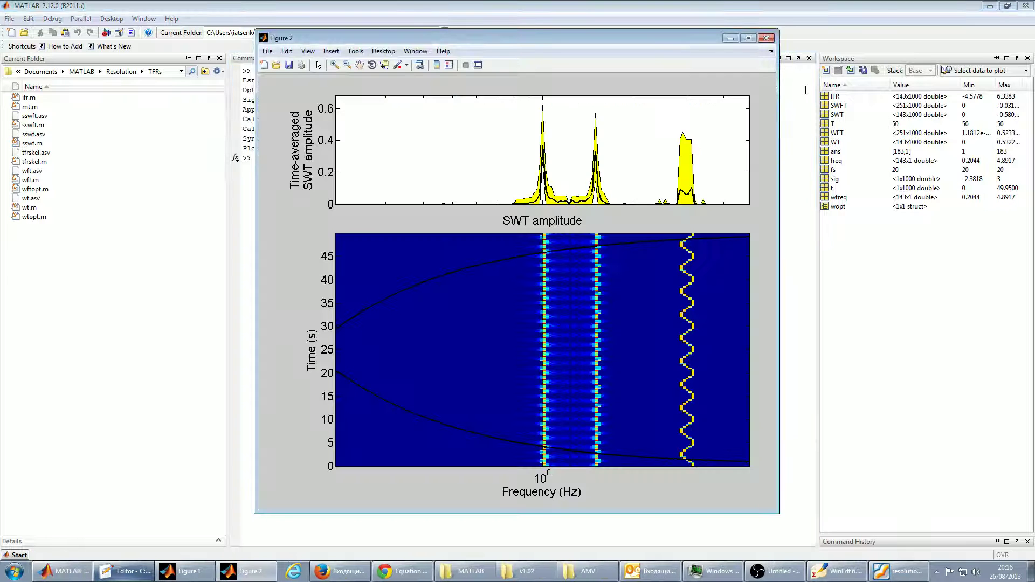
pyautogui.click(183, 571)
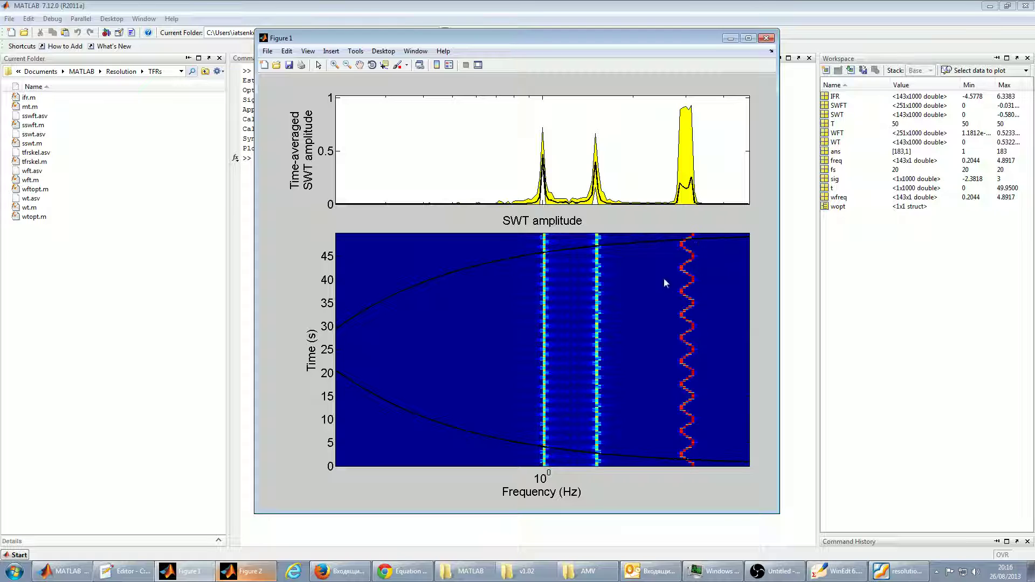
pyautogui.click(245, 571)
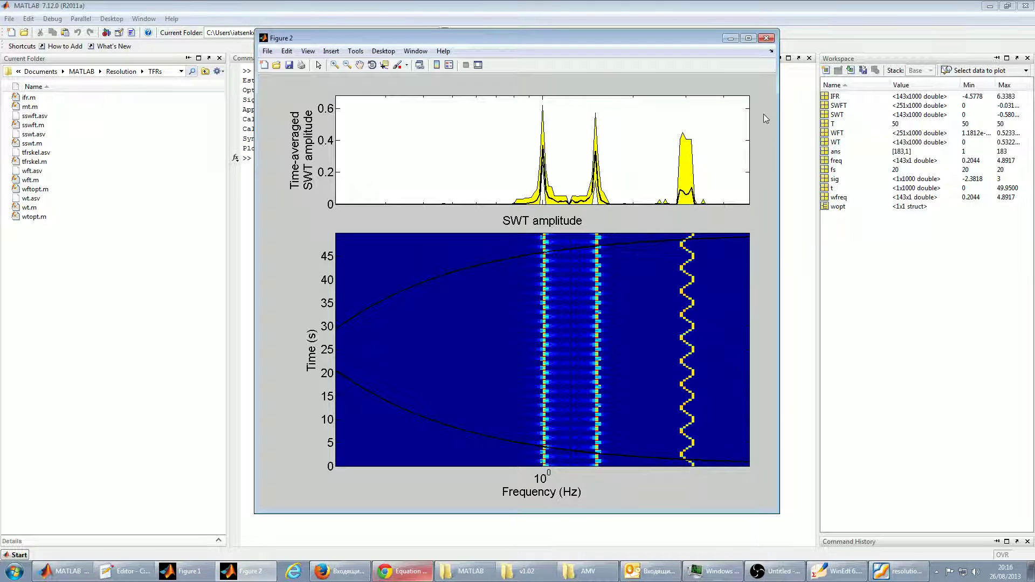
pyautogui.click(767, 38)
pyautogui.press('Up')
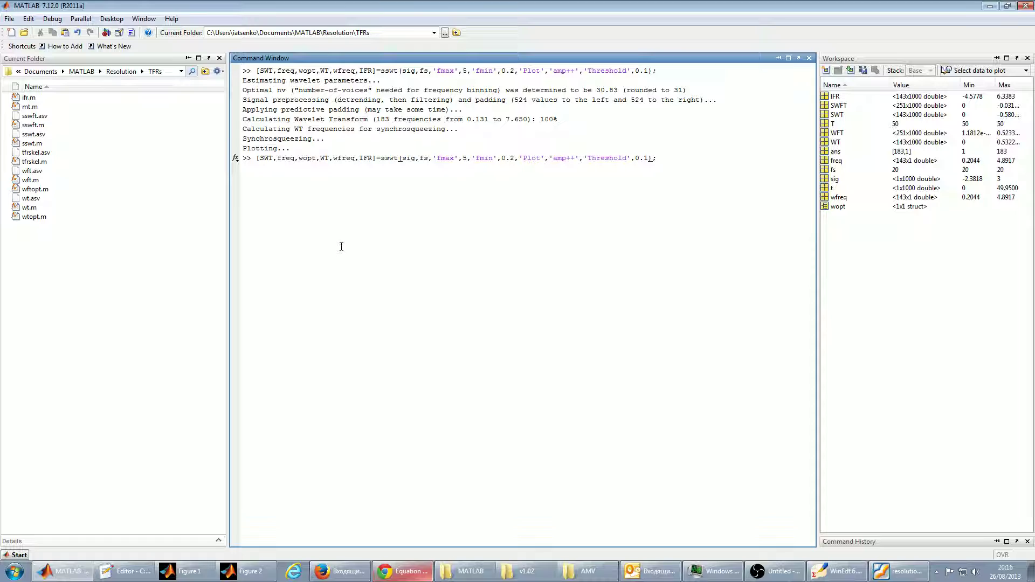
# Run sswt with 'Threshold','MAD' and the 'fmax',5 argument removed
pyautogui.press('BackSpace')
pyautogui.press('BackSpace')
pyautogui.press('BackSpace')
pyautogui.write("'MAD")
pyautogui.press('Left')
pyautogui.press('Left')
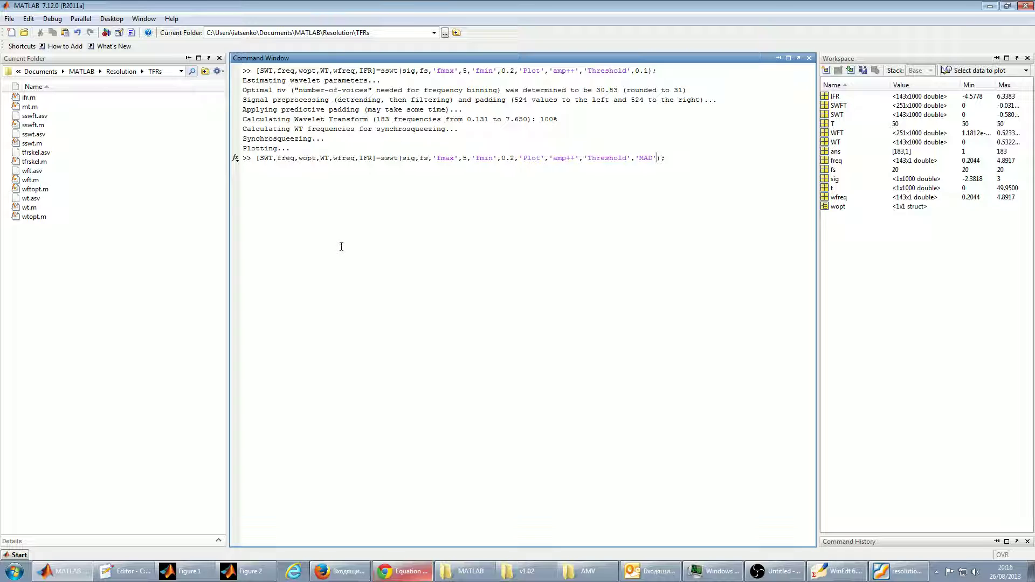
pyautogui.press('Left')
pyautogui.press('Left')
pyautogui.press('Left')
pyautogui.doubleClick(468, 159)
pyautogui.write('fs/2')
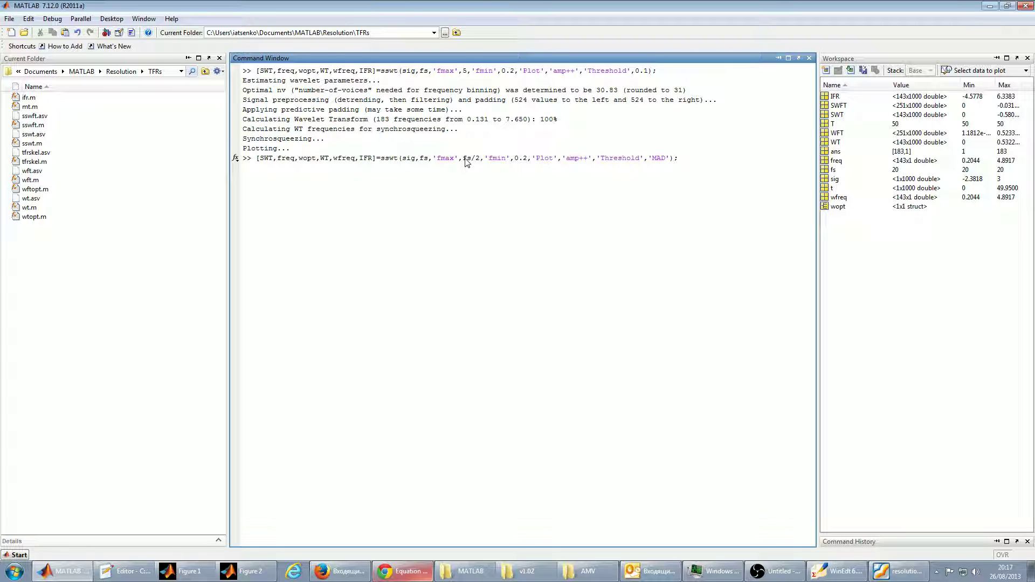
pyautogui.press('BackSpace')
pyautogui.press('BackSpace')
pyautogui.press('BackSpace')
pyautogui.press('BackSpace')
pyautogui.press('BackSpace')
pyautogui.press('BackSpace')
pyautogui.press('BackSpace')
pyautogui.press('BackSpace')
pyautogui.press('BackSpace')
pyautogui.press('BackSpace')
pyautogui.press('BackSpace')
pyautogui.press('BackSpace')
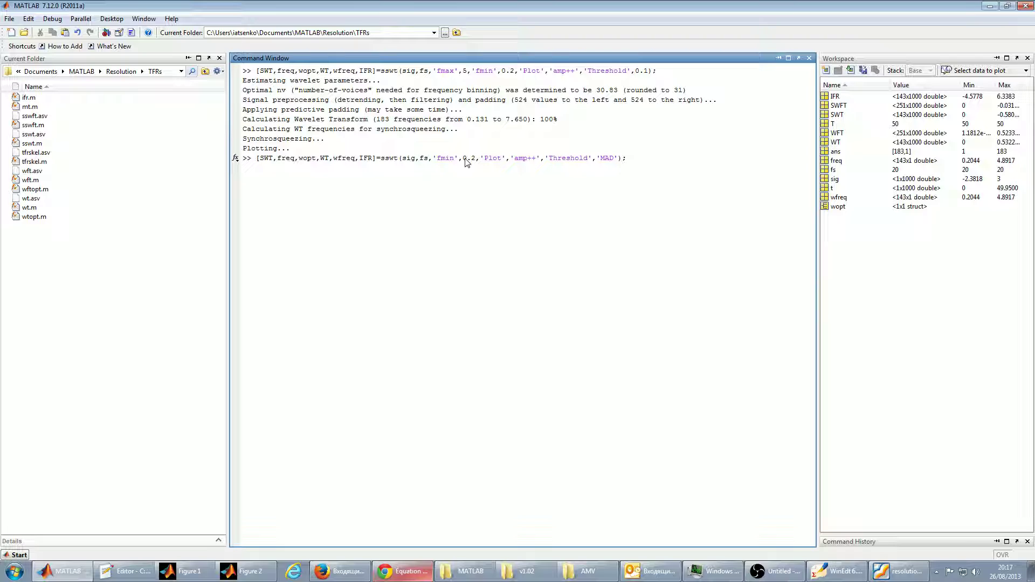
pyautogui.click(620, 157)
pyautogui.write(')')
pyautogui.click(654, 162)
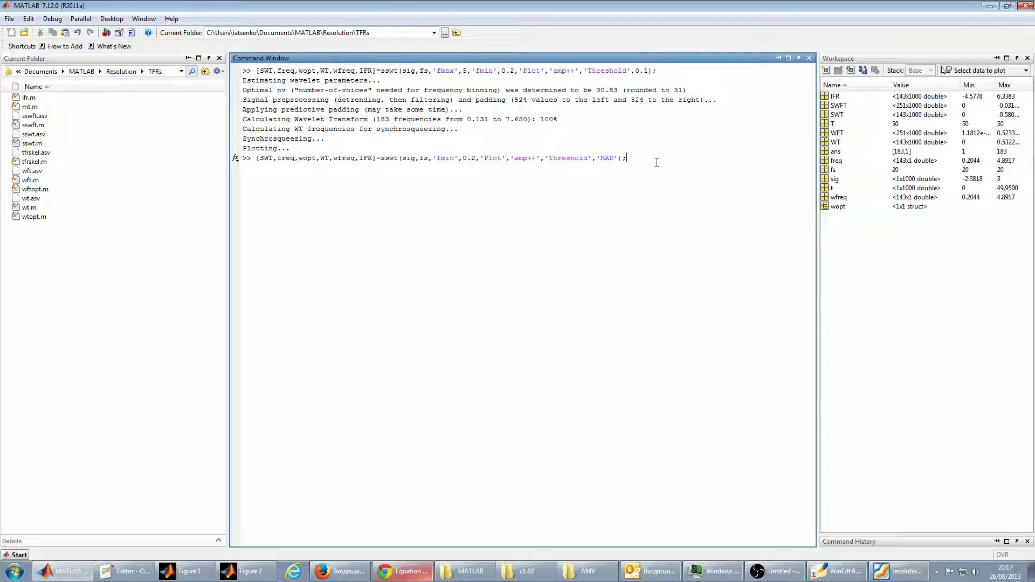
pyautogui.press('Return')
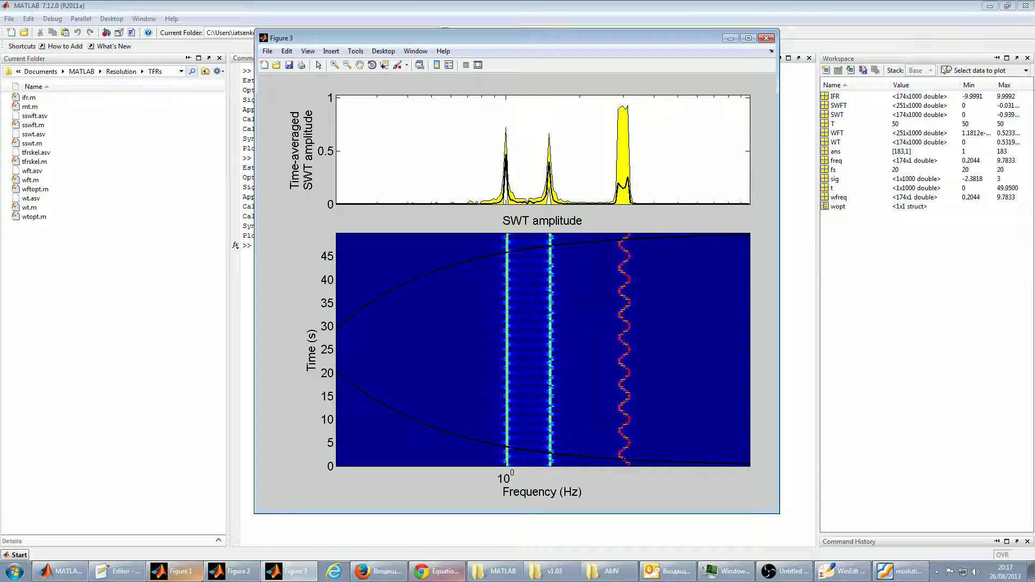
# Compare Figure 3 against Figure 1 and review the 'Threshold','MAD' arguments
pyautogui.click(196, 577)
pyautogui.click(289, 572)
pyautogui.click(390, 533)
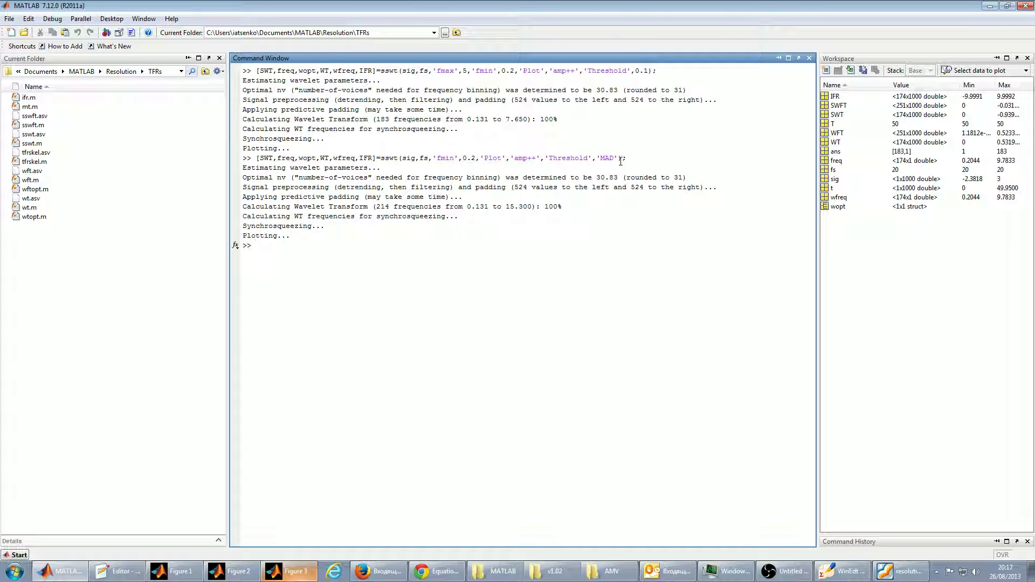
pyautogui.moveTo(619, 158); pyautogui.dragTo(548, 158)
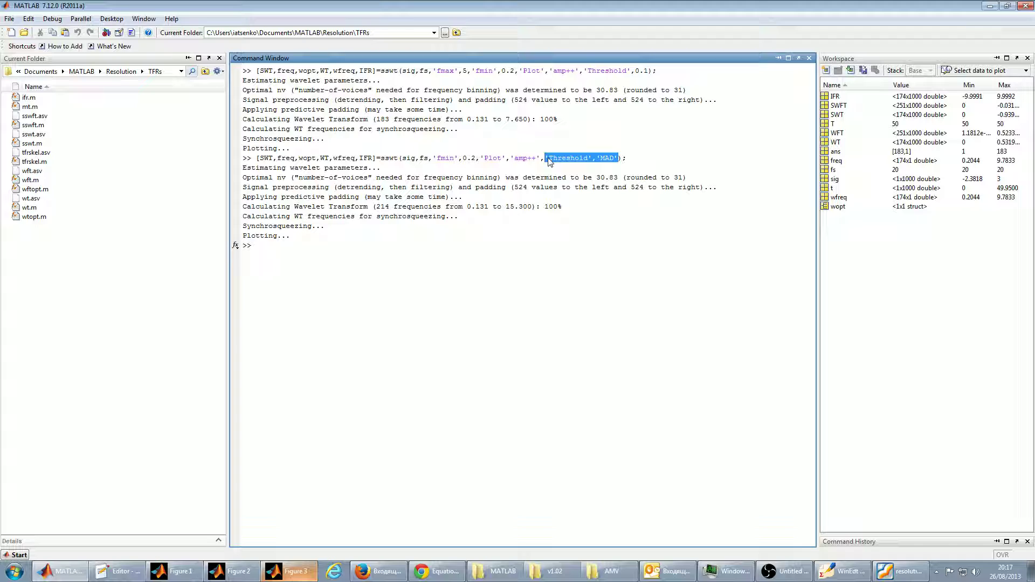
pyautogui.click(366, 247)
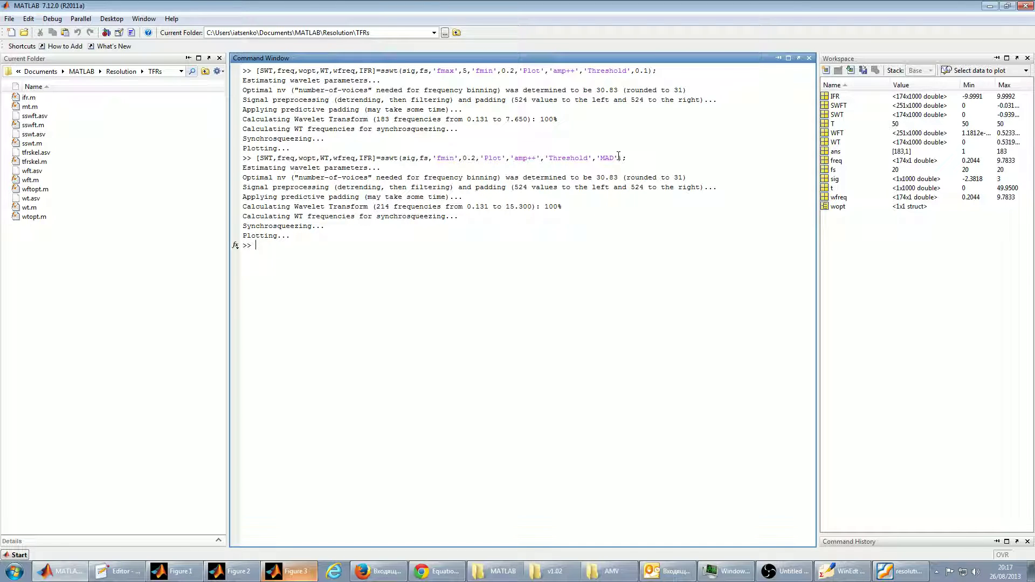
# Redefine sig with added noise: sig + 0.25*randn(size(t))
pyautogui.press('Up')
pyautogui.press('Up')
pyautogui.press('Down')
pyautogui.press('Down')
pyautogui.write('sig')
pyautogui.press('Up')
pyautogui.write('+0.25*randn();')
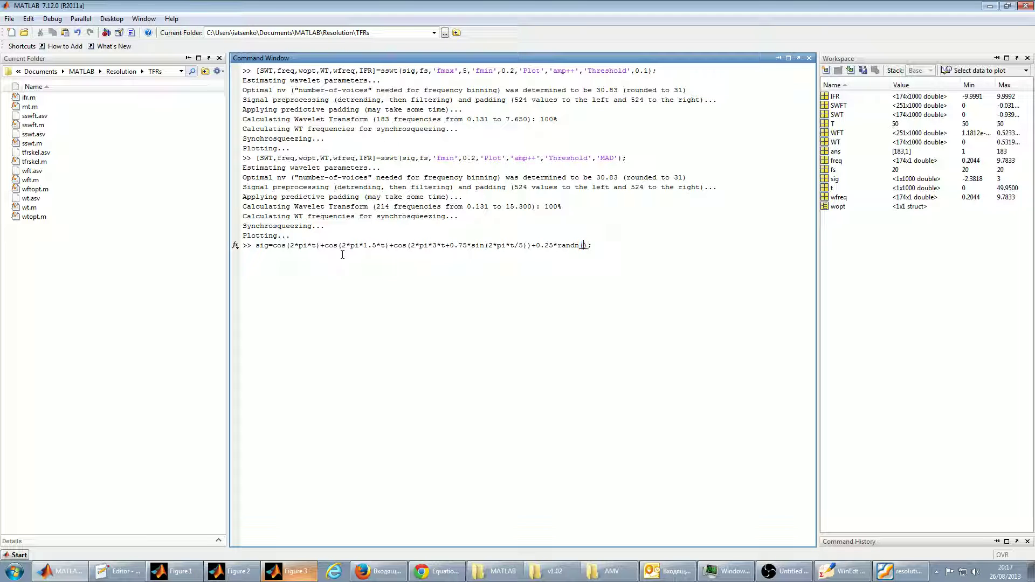
pyautogui.press('Left')
pyautogui.write('size()')
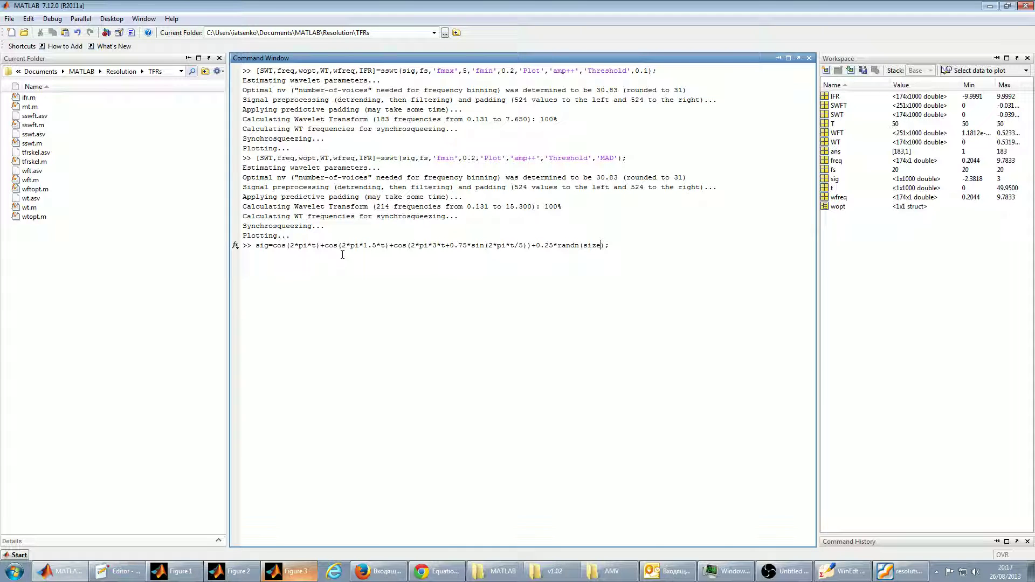
pyautogui.write('t')
pyautogui.press('Right')
pyautogui.press('Right')
pyautogui.press('Right')
pyautogui.press('Return')
# Plot the noisy signal's SWT with 'Threshold',0 as Figure 4 and compare with Figure 1
pyautogui.press('Up')
pyautogui.press('Up')
pyautogui.press('Left')
pyautogui.press('Left')
pyautogui.press('BackSpace')
pyautogui.press('BackSpace')
pyautogui.press('BackSpace')
pyautogui.press('BackSpace')
pyautogui.press('BackSpace')
pyautogui.write('0.1')
pyautogui.press('Return')
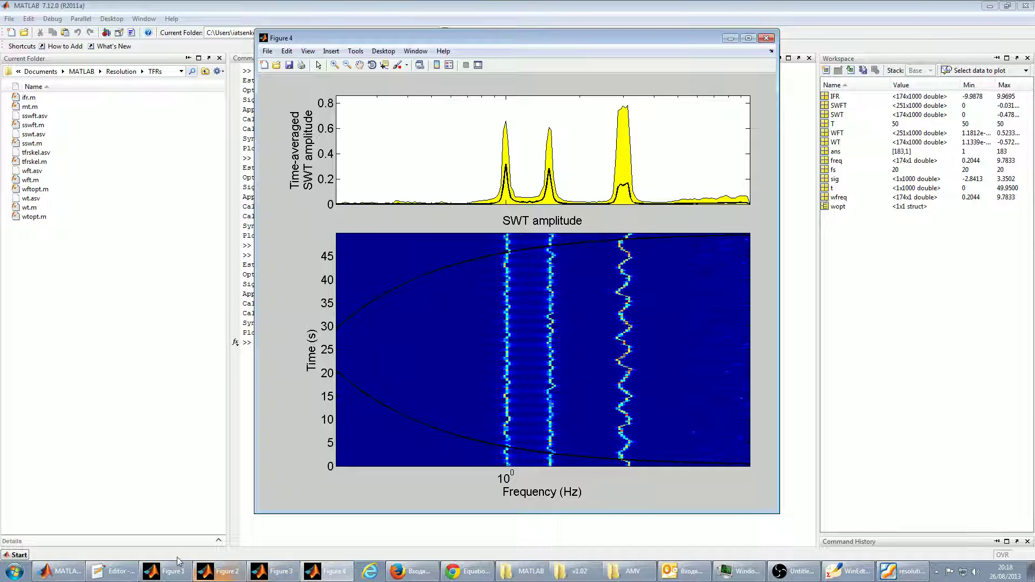
pyautogui.click(168, 571)
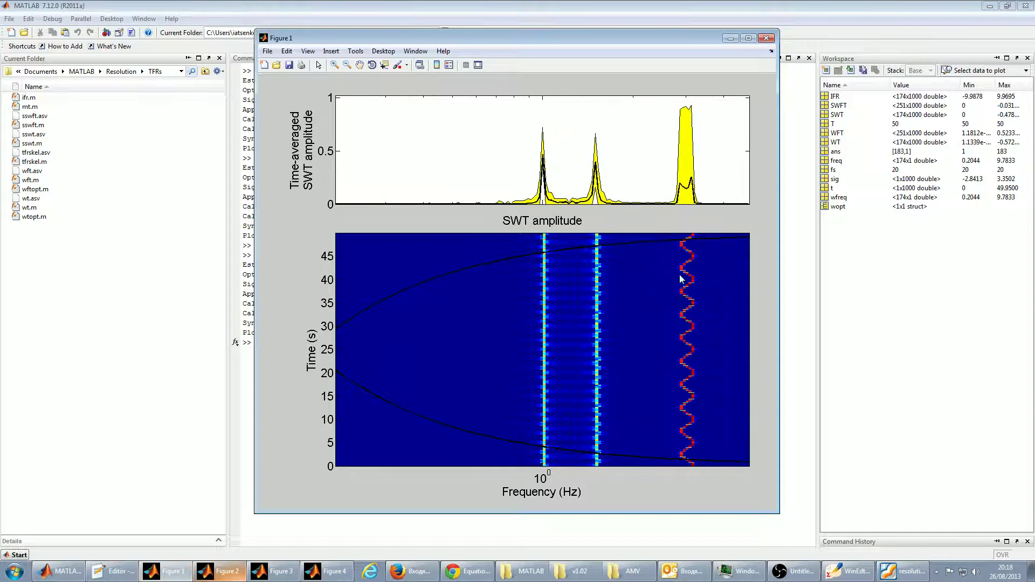
pyautogui.click(330, 571)
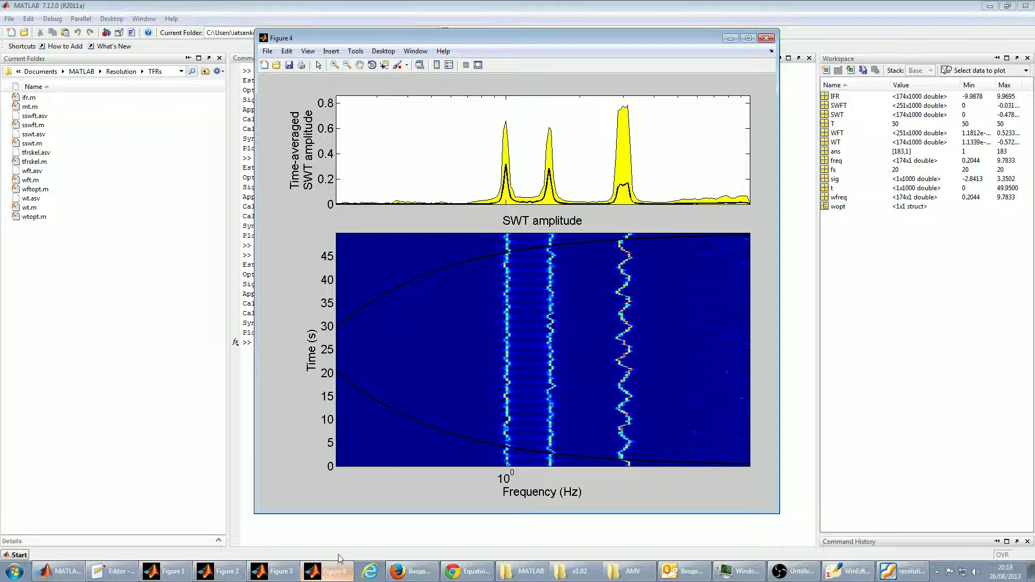
pyautogui.click(376, 541)
pyautogui.press('Up')
pyautogui.press('Left')
pyautogui.press('Left')
pyautogui.press('BackSpace')
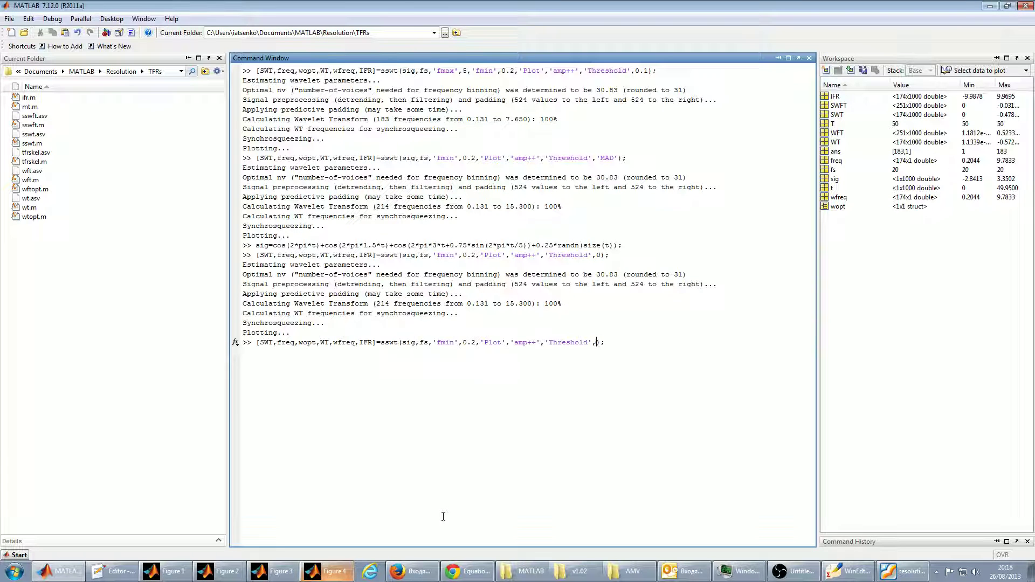
# Rerun sswt on the noisy signal with 'Threshold','MAD'
pyautogui.write("''")
pyautogui.press('Left')
pyautogui.write('MAD')
pyautogui.press('Return')
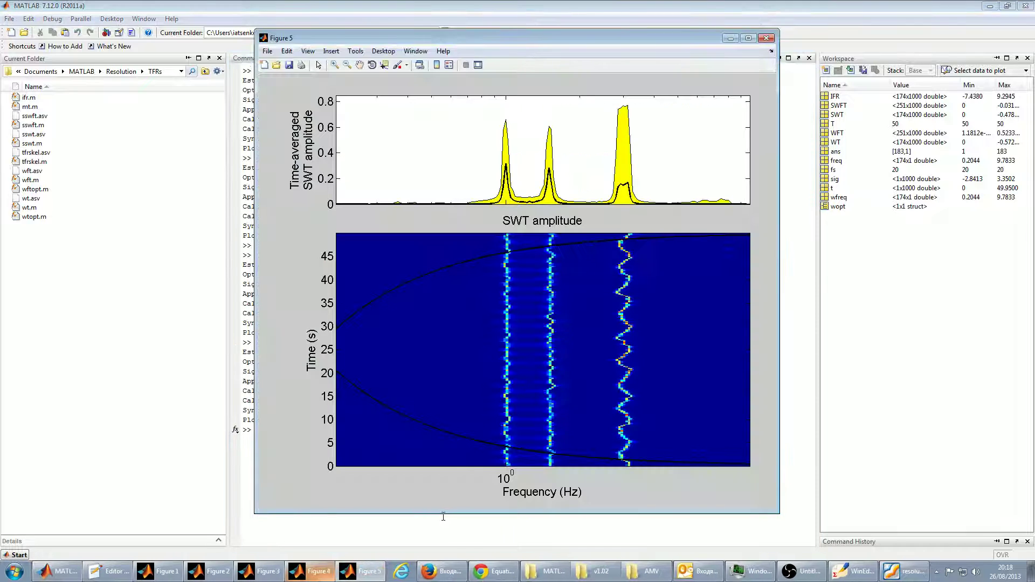
# Compare Figure 5 against Figure 4, then go back to the Command Window
pyautogui.click(315, 574)
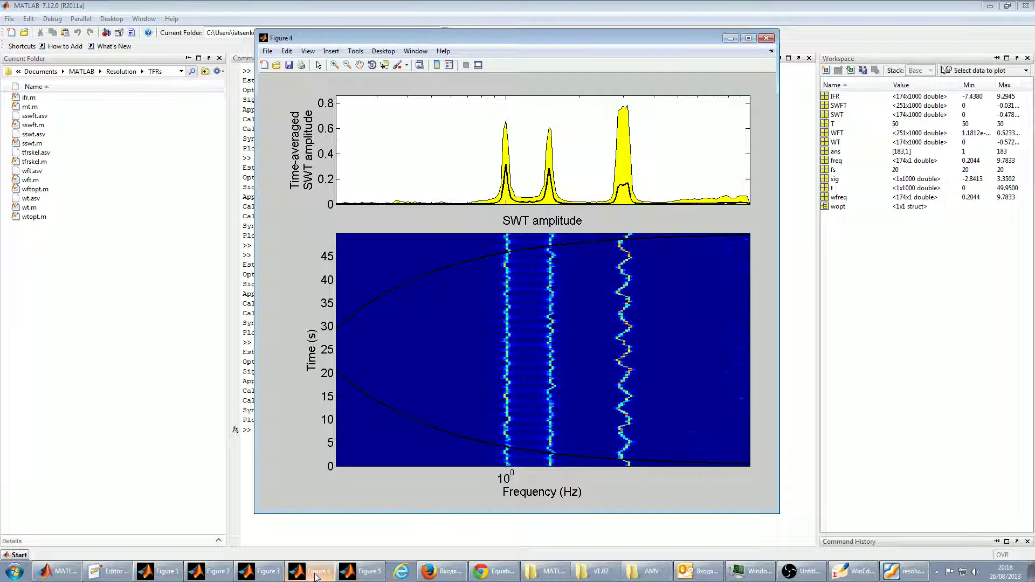
pyautogui.click(351, 575)
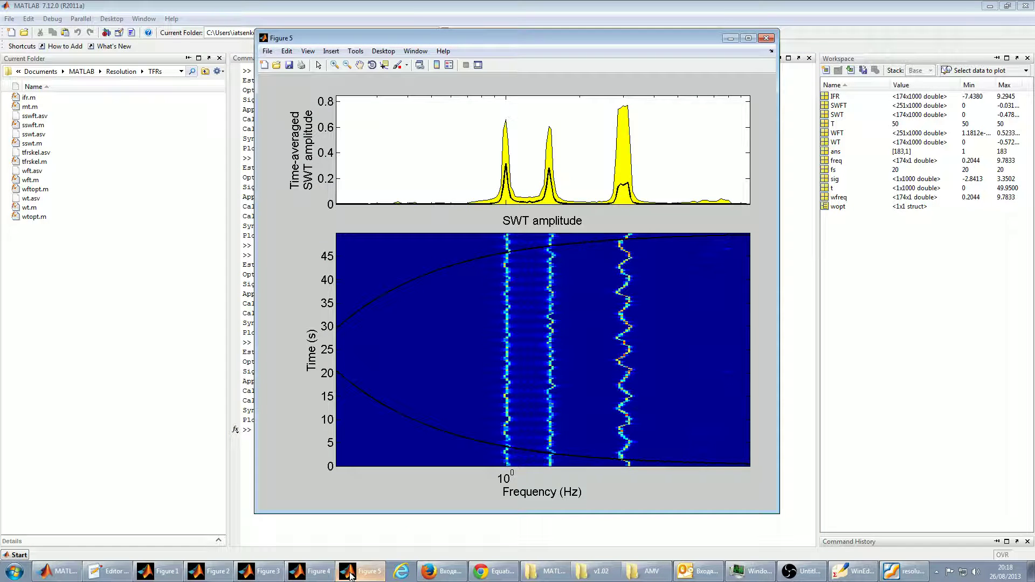
pyautogui.click(316, 573)
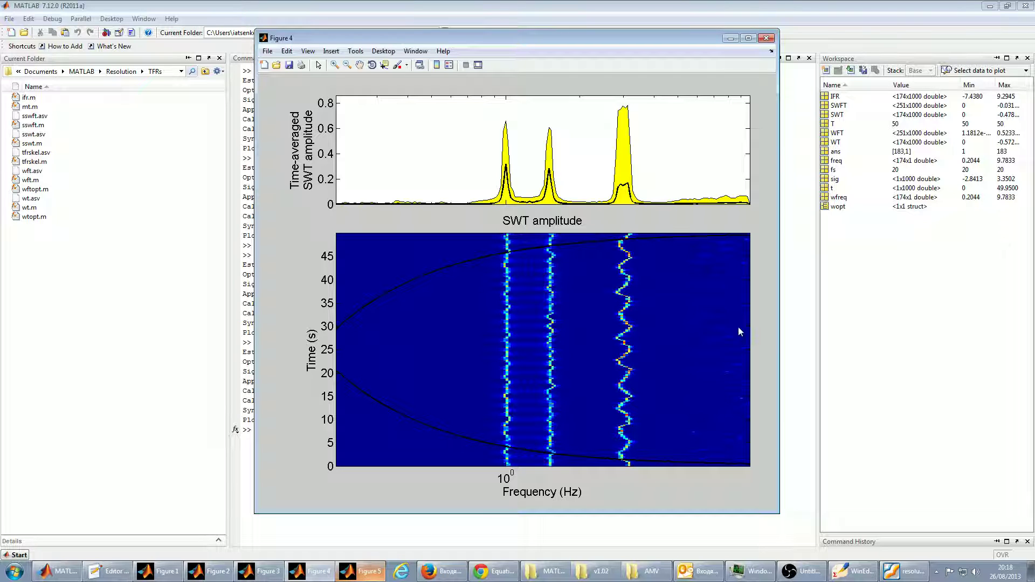
pyautogui.click(362, 572)
pyautogui.click(365, 576)
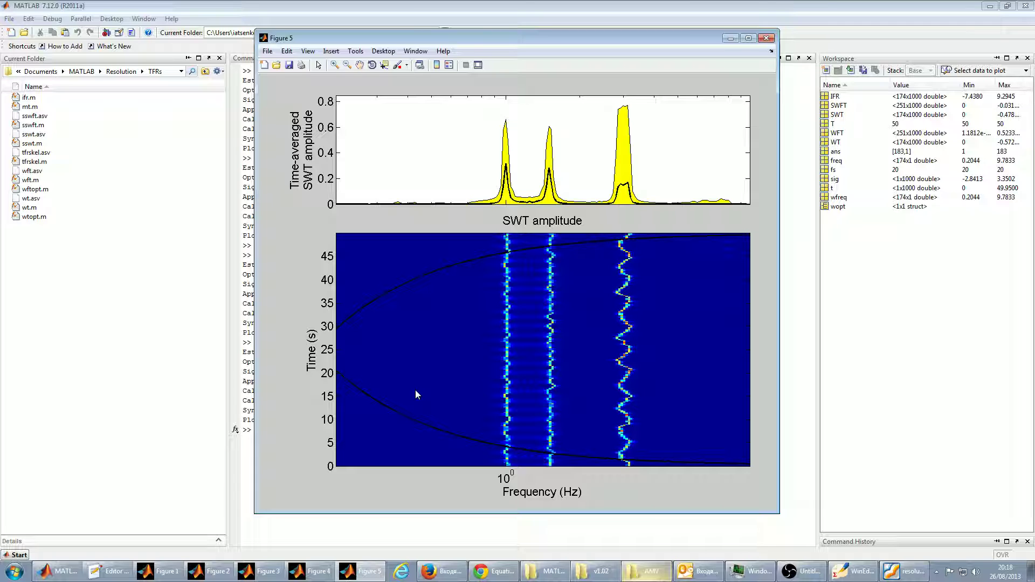
pyautogui.click(327, 525)
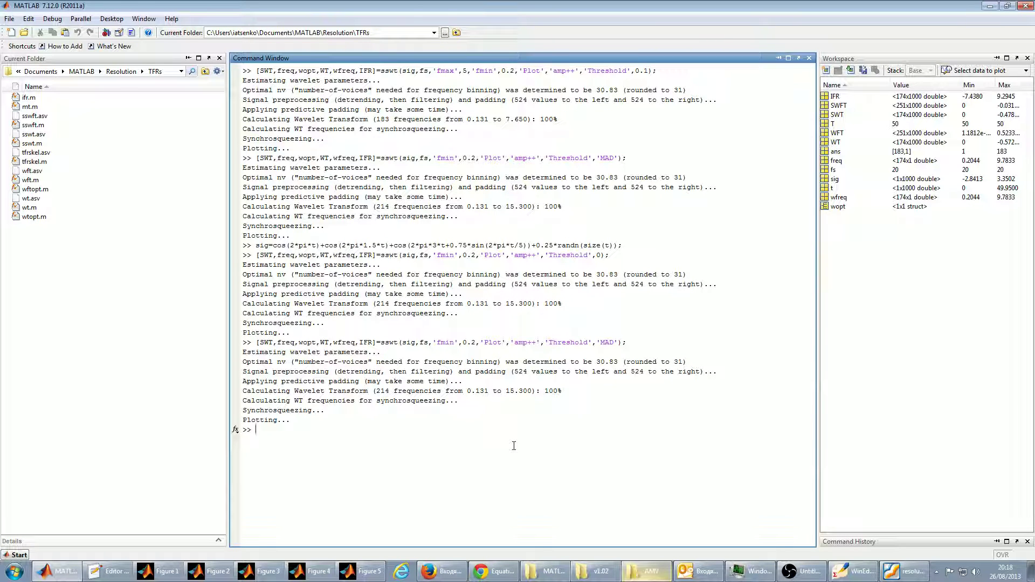
# Change the sswt threshold from 'MAD' to 0 and run it, plotting Figure 6
pyautogui.press('Up')
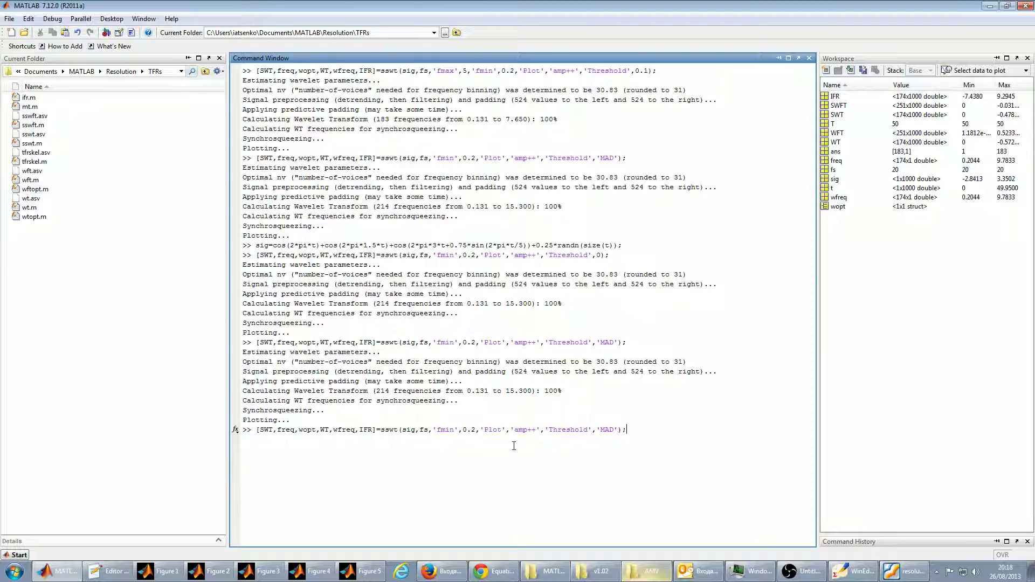
pyautogui.doubleClick(325, 430)
pyautogui.moveTo(399, 430); pyautogui.dragTo(382, 430)
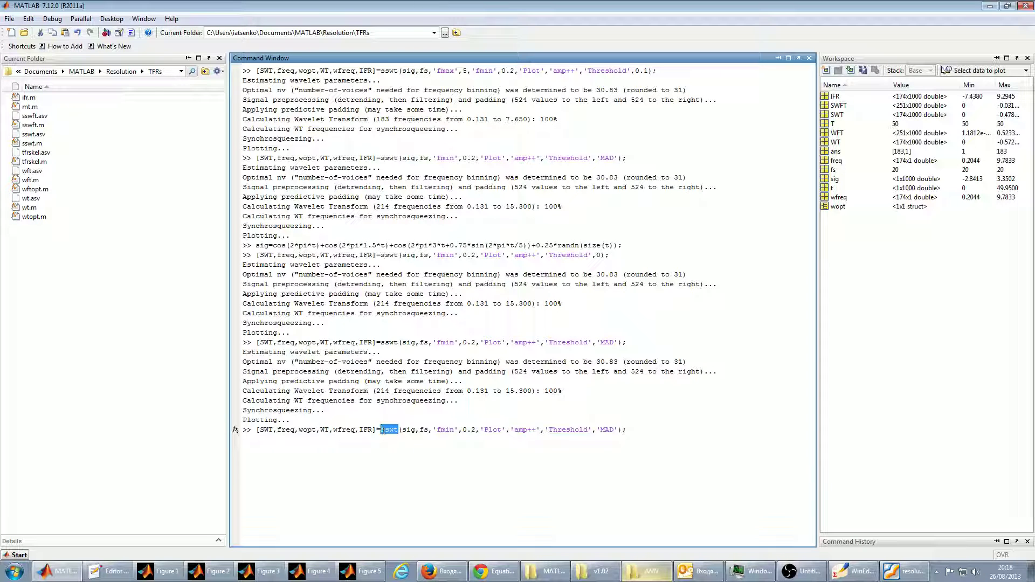
pyautogui.click(662, 428)
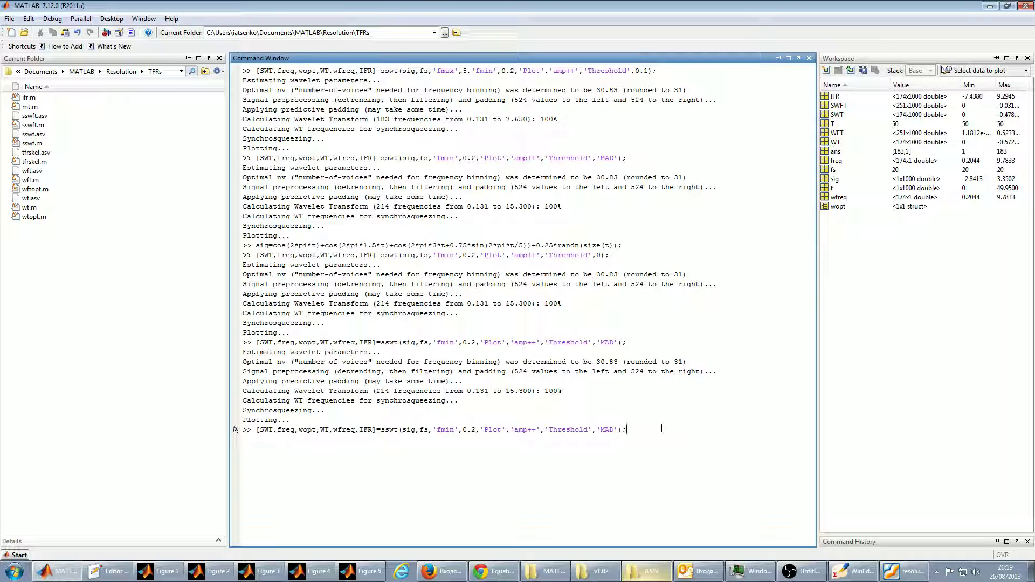
pyautogui.press('Left')
pyautogui.press('Left')
pyautogui.press('Left')
pyautogui.press('Left')
pyautogui.press('Right')
pyautogui.press('Right')
pyautogui.press('Left')
pyautogui.press('Left')
pyautogui.press('BackSpace')
pyautogui.press('BackSpace')
pyautogui.press('BackSpace')
pyautogui.press('BackSpace')
pyautogui.press('BackSpace')
pyautogui.write('0')
pyautogui.press('Return')
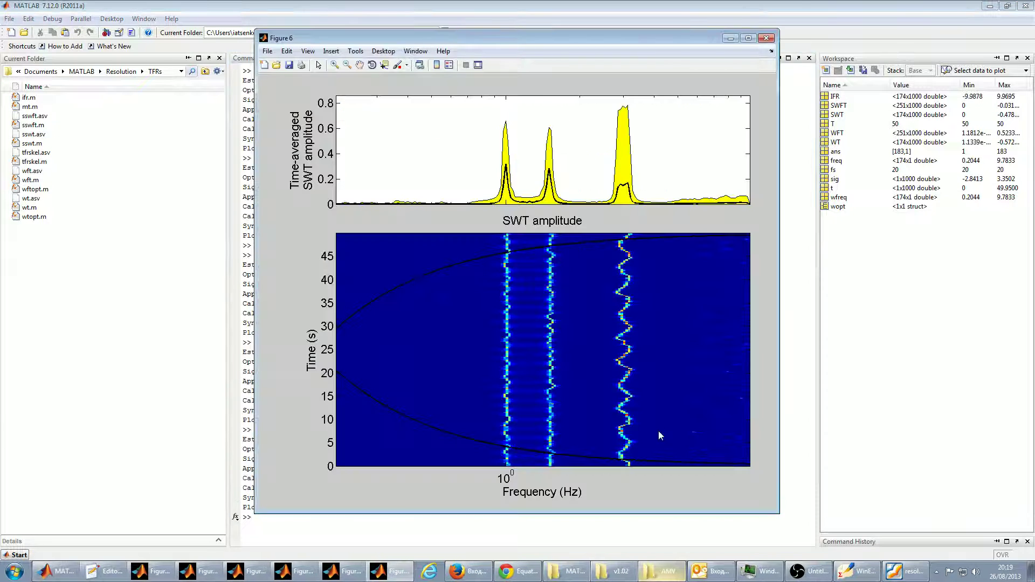
pyautogui.click(337, 526)
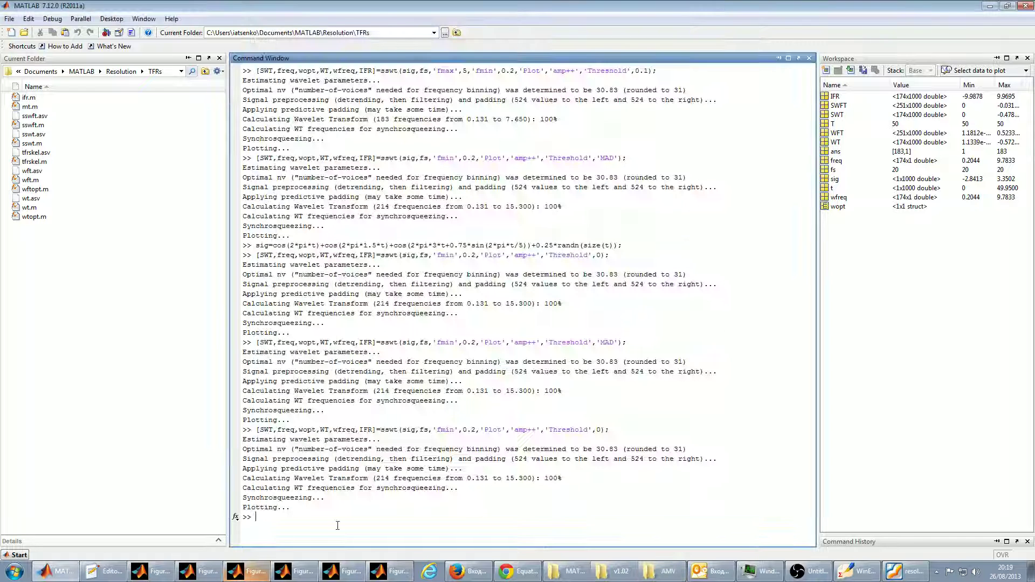